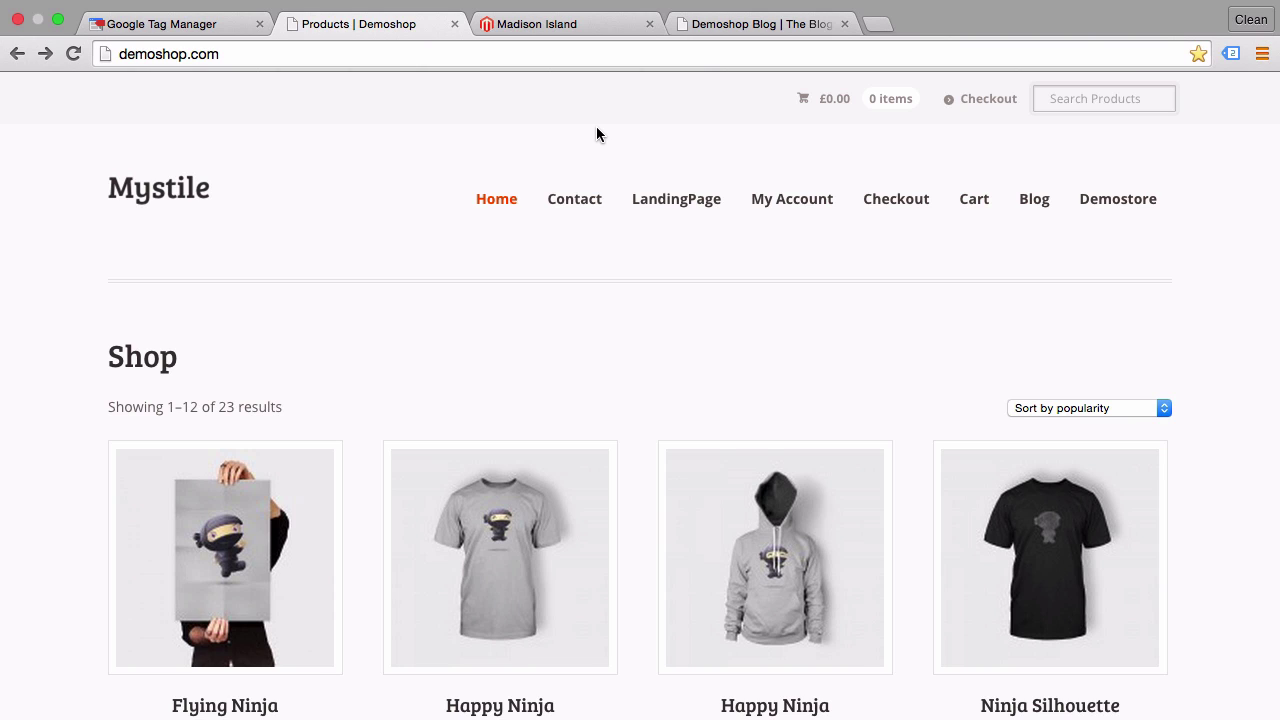
View the Madison Island demostore tab, then the Demoshop Blog tab, and review its tags in Tag Assistant
left_click(545, 26)
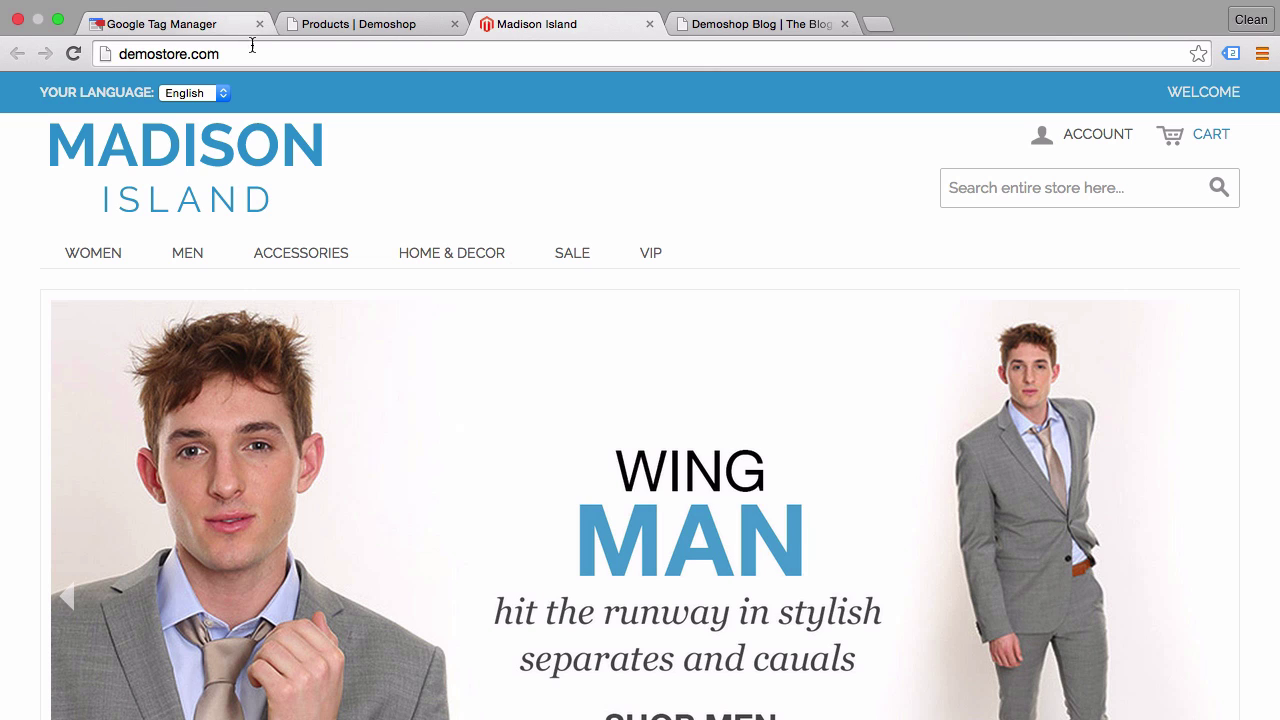
left_click(763, 24)
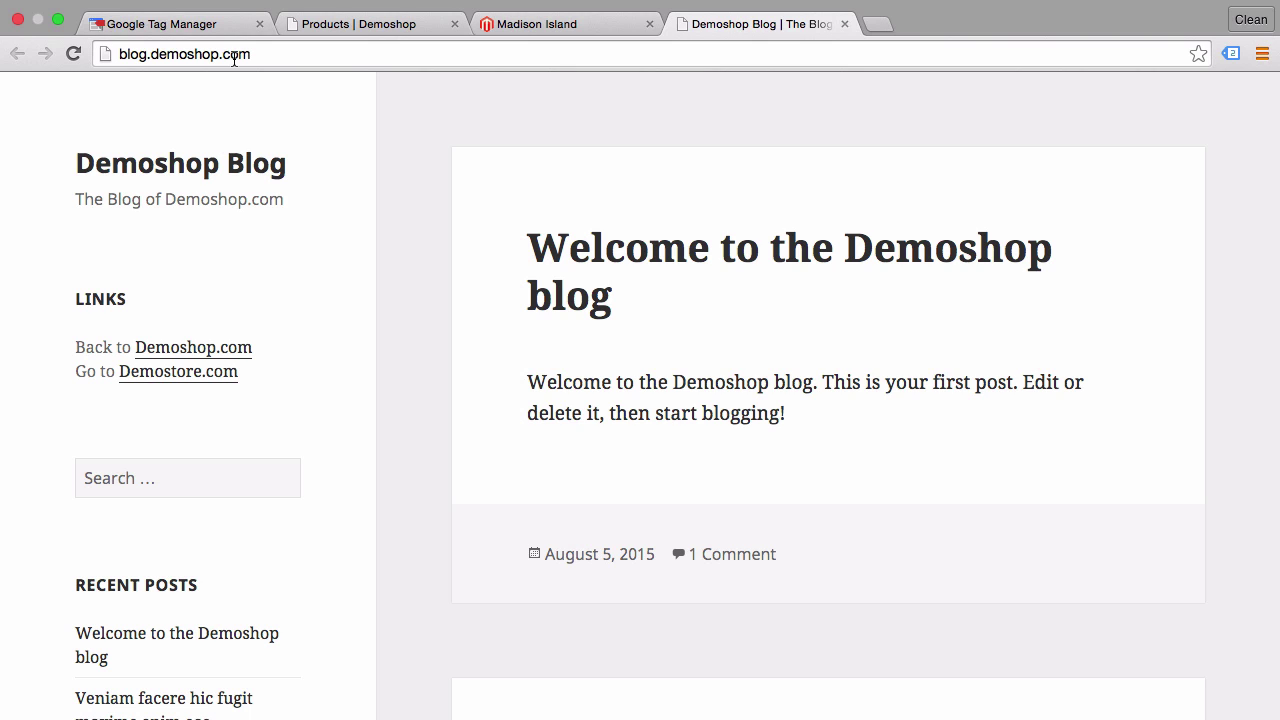
left_click(1232, 55)
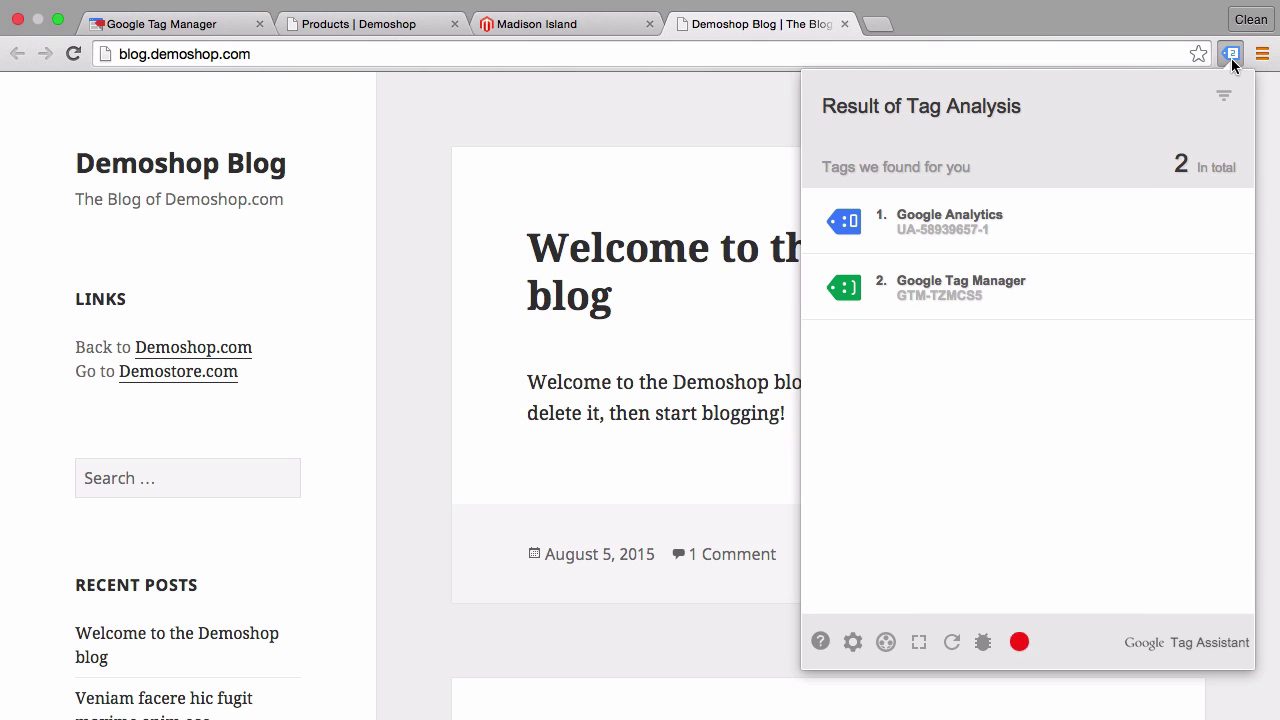
mouse_move(1020, 212)
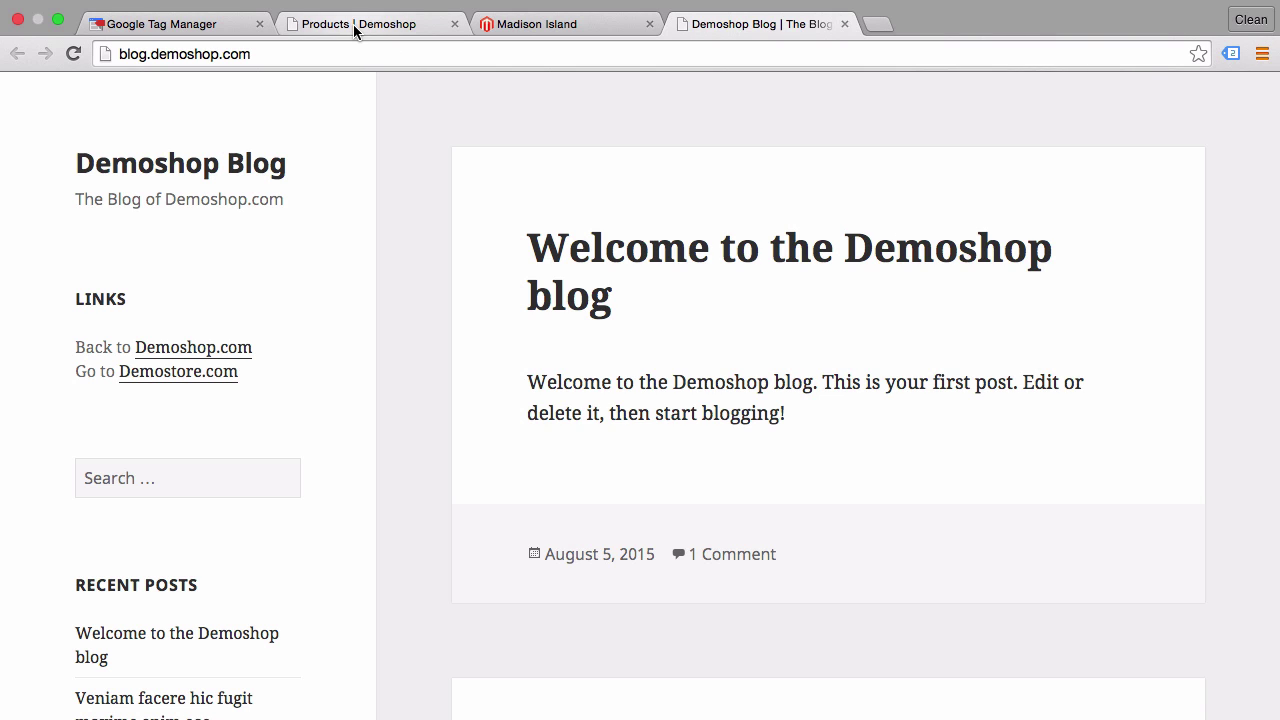
Return to the Products | Demoshop tab and confirm GA Debug is active in Tag Assistant
left_click(353, 24)
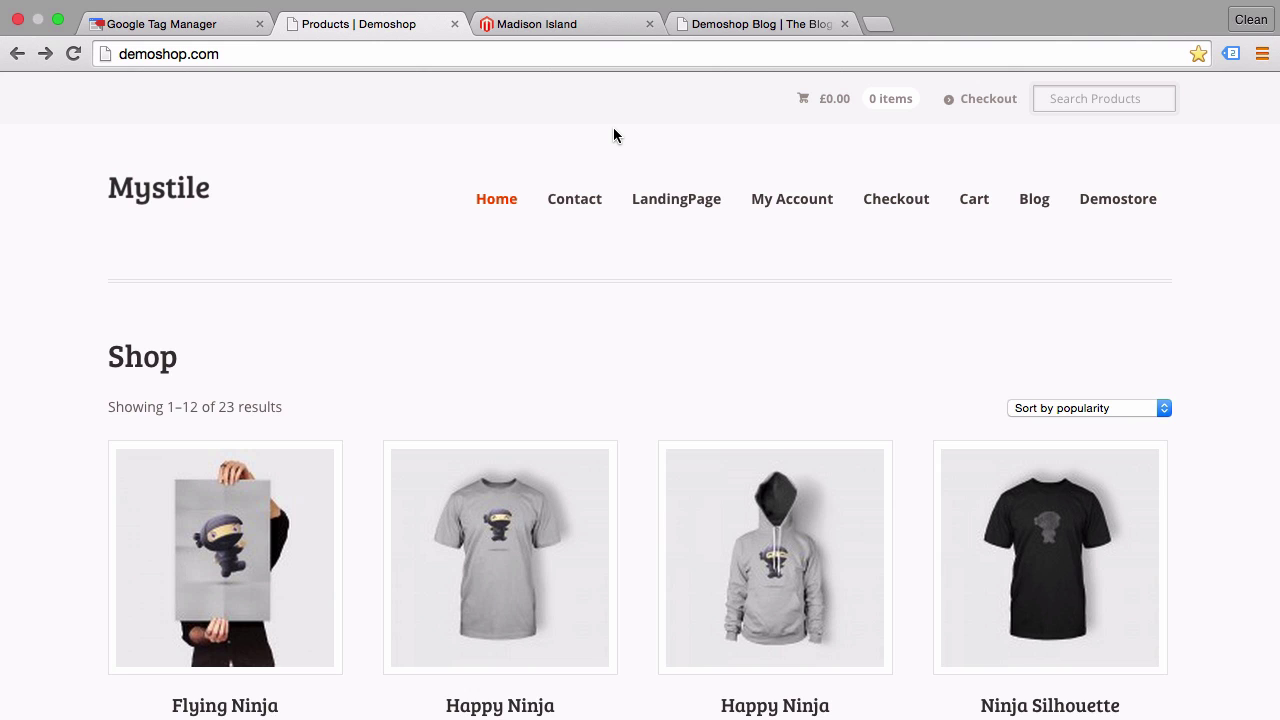
left_click(1231, 56)
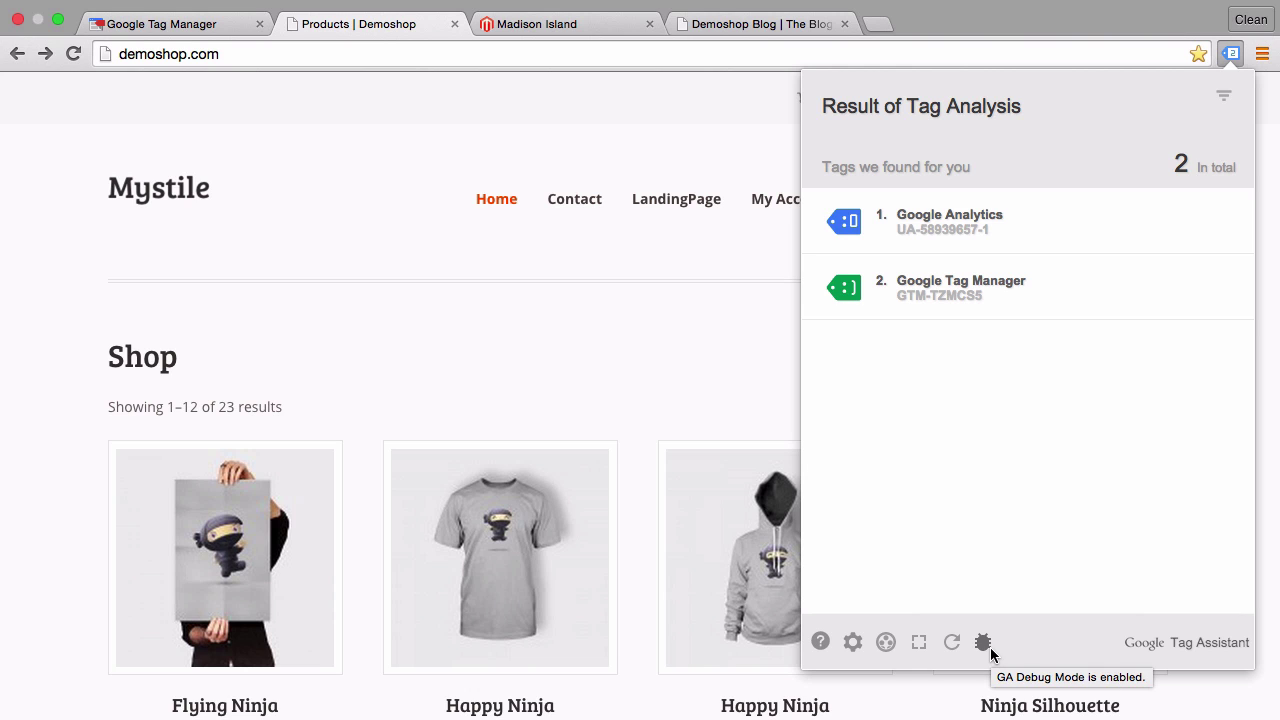
left_click(376, 268)
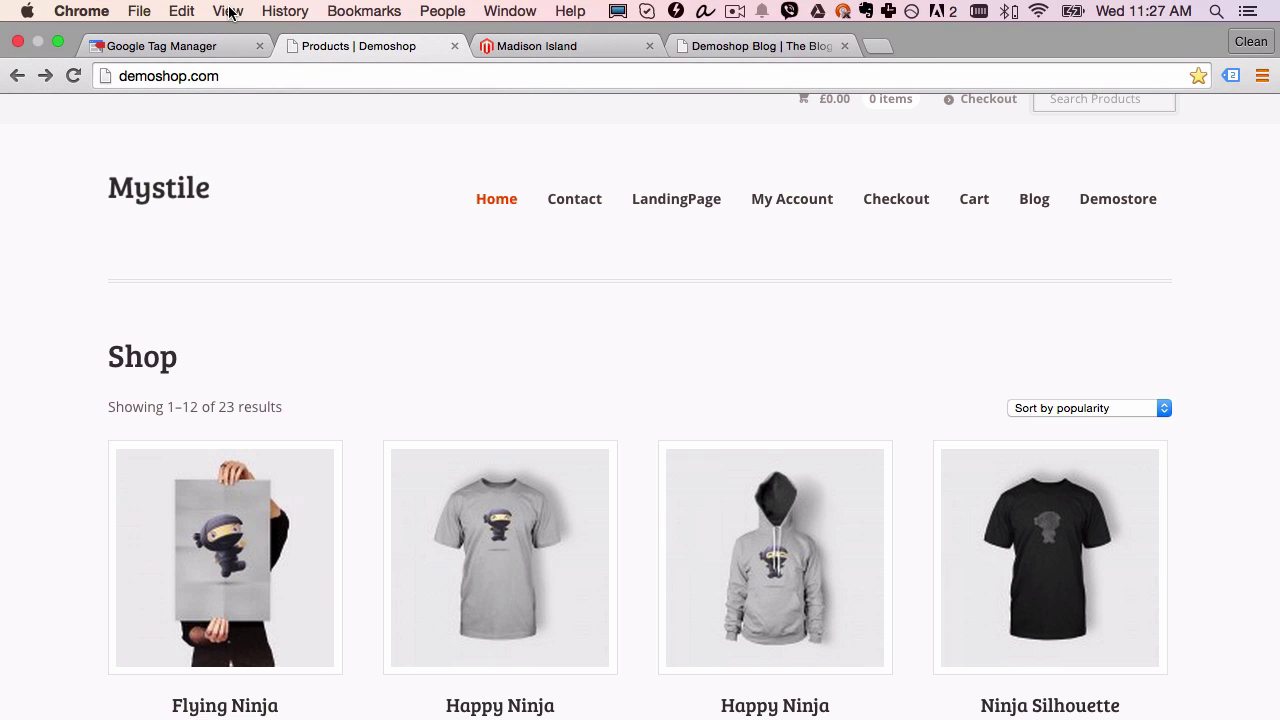
Open the JavaScript Console from View > Developer and highlight the pageview hit's clientId
left_click(228, 11)
mouse_move(306, 245)
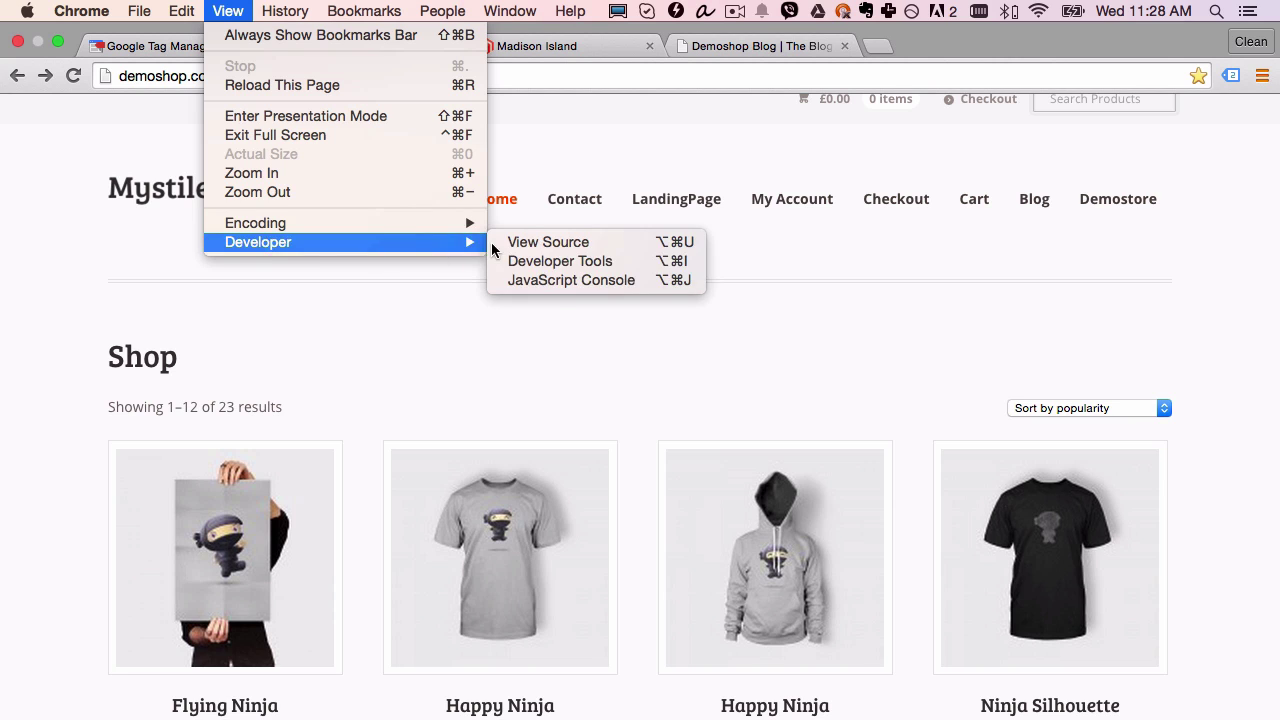
left_click(552, 280)
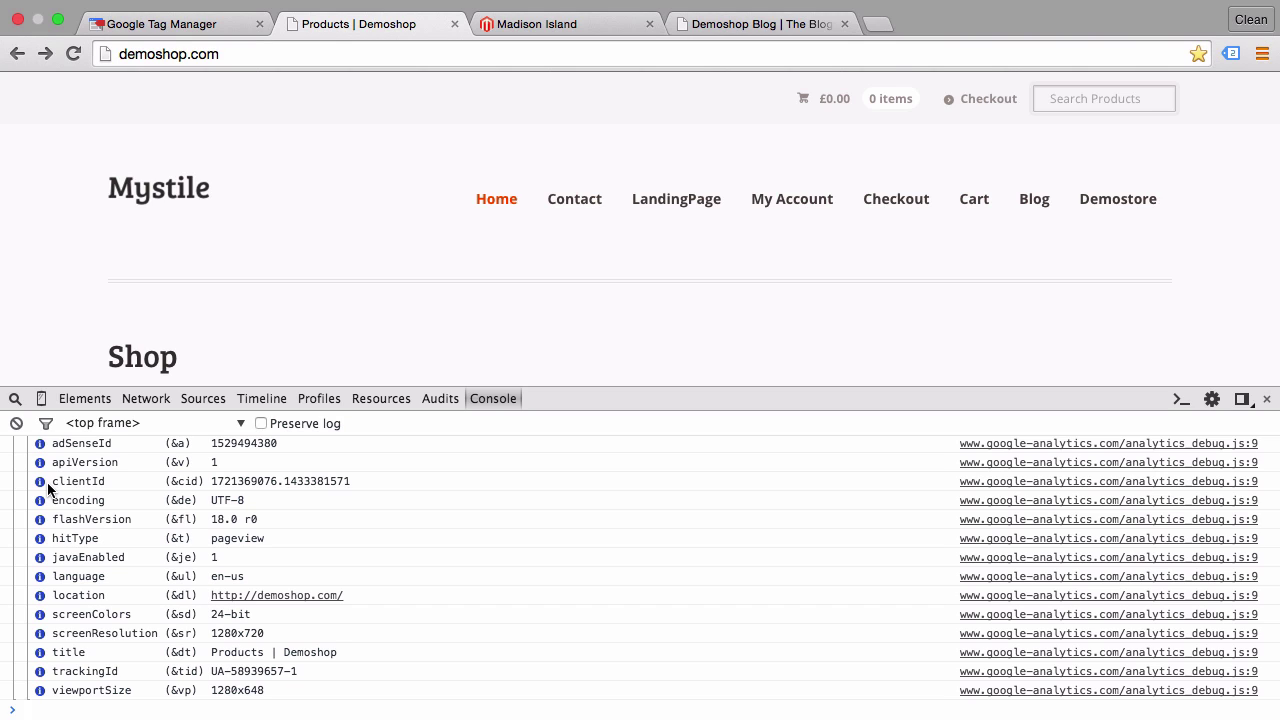
left_click_drag(51, 480, 296, 479)
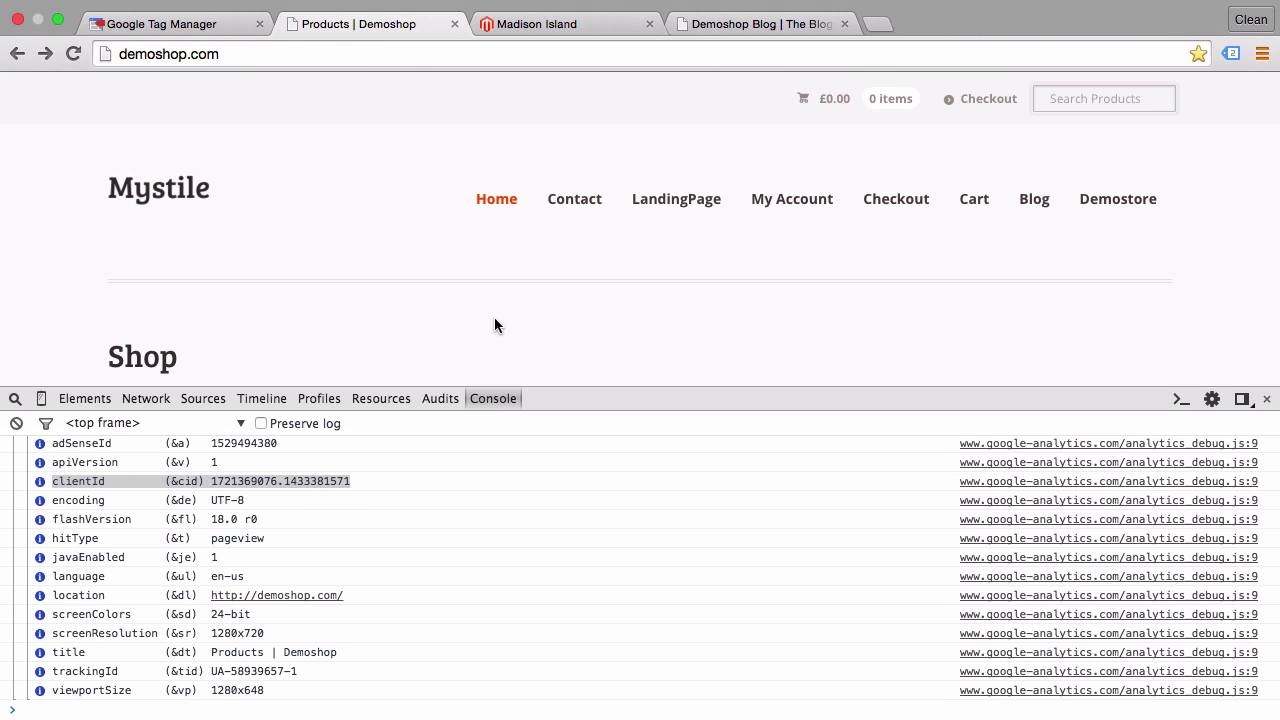
left_click(1022, 212)
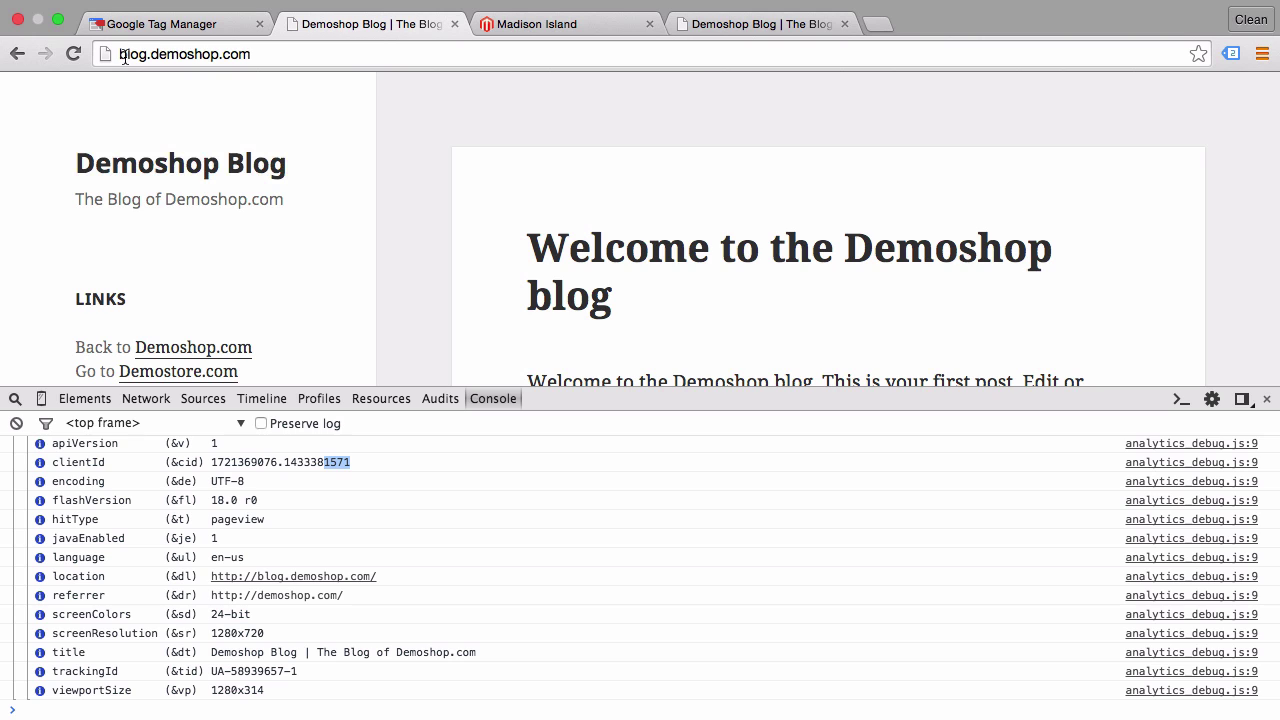
left_click(17, 54)
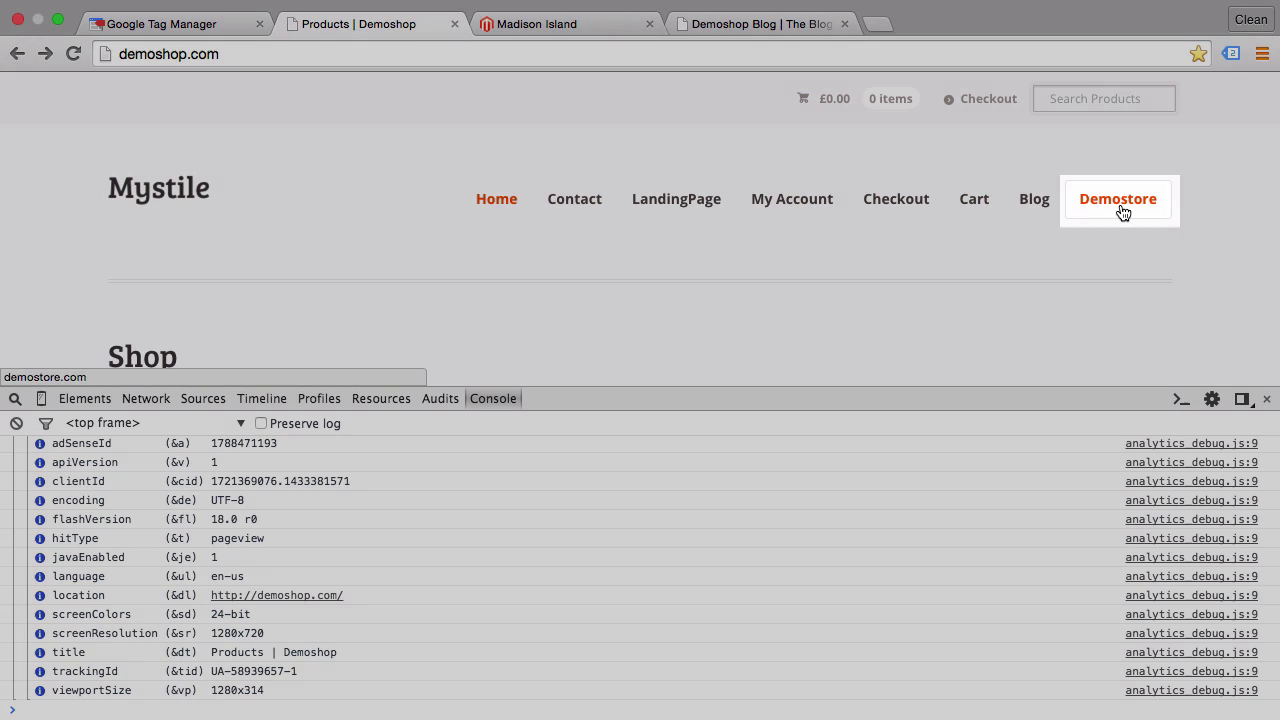
Follow the shop's Demostore link and check the pageview hit's demoshop.com referrer in the console
left_click(1121, 210)
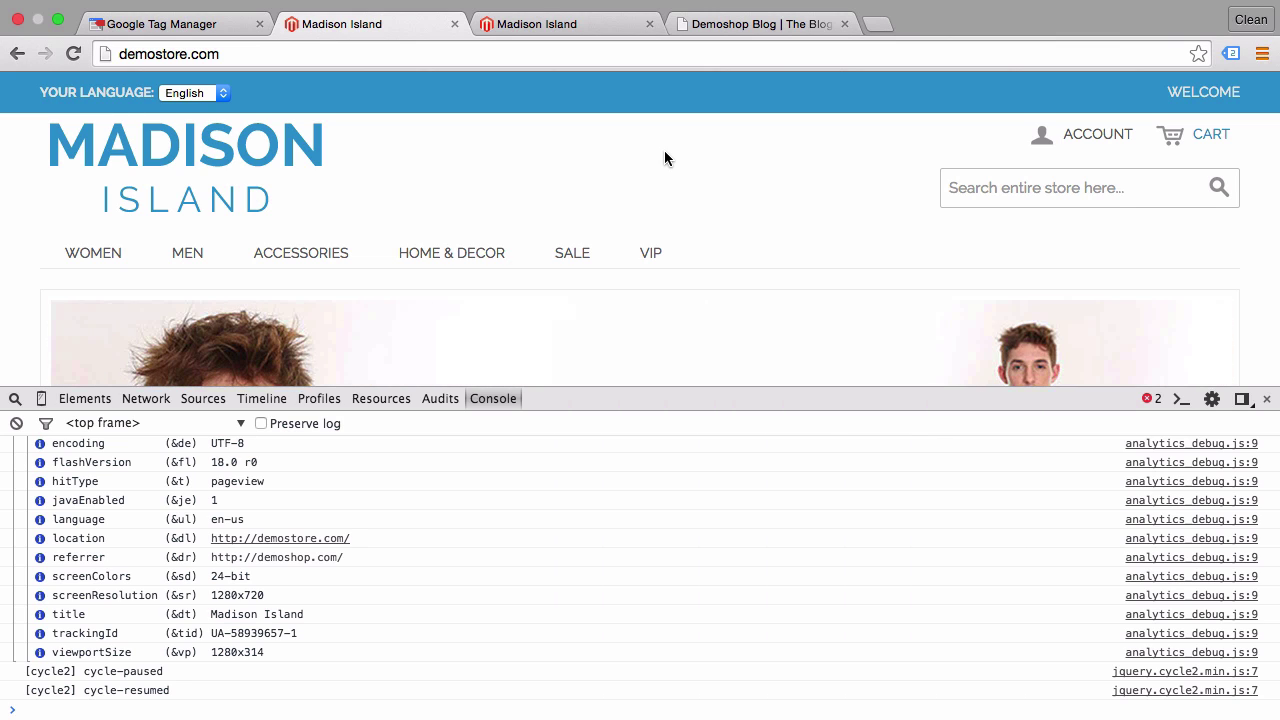
Edit the GoogleAnalytics - PageView - All Pages tag configuration with More settings expanded
left_click(161, 37)
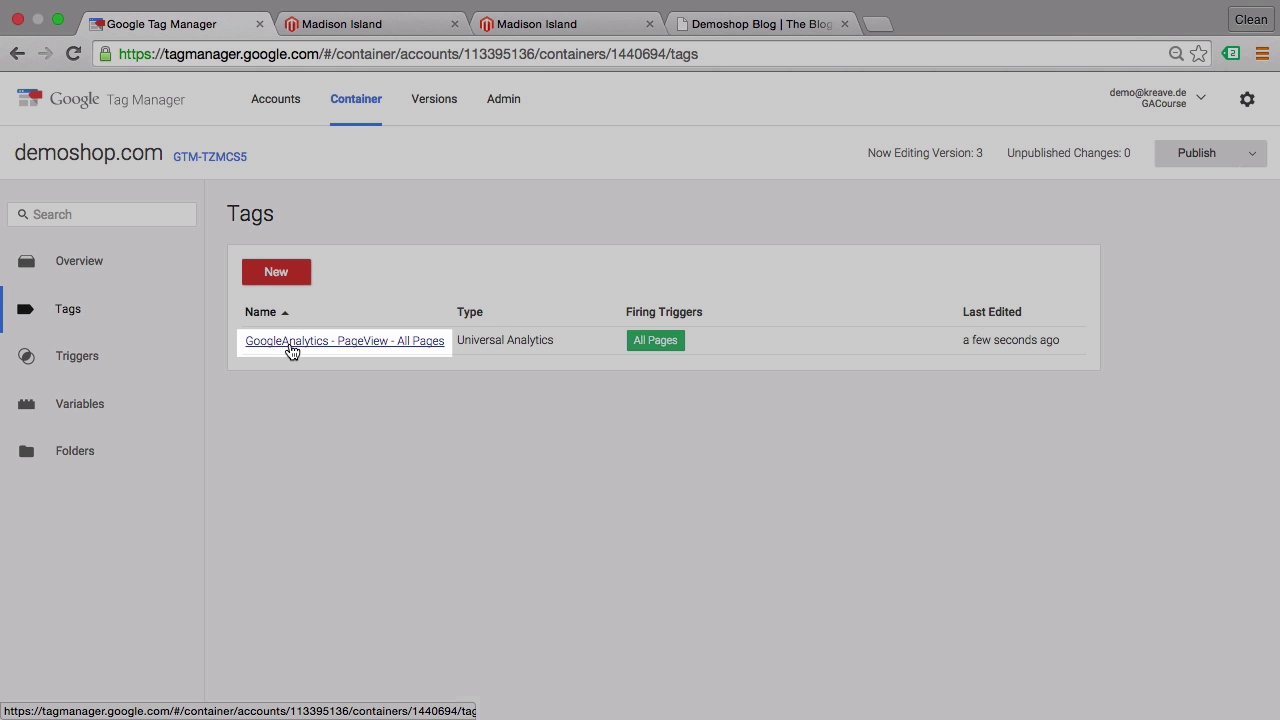
left_click(292, 345)
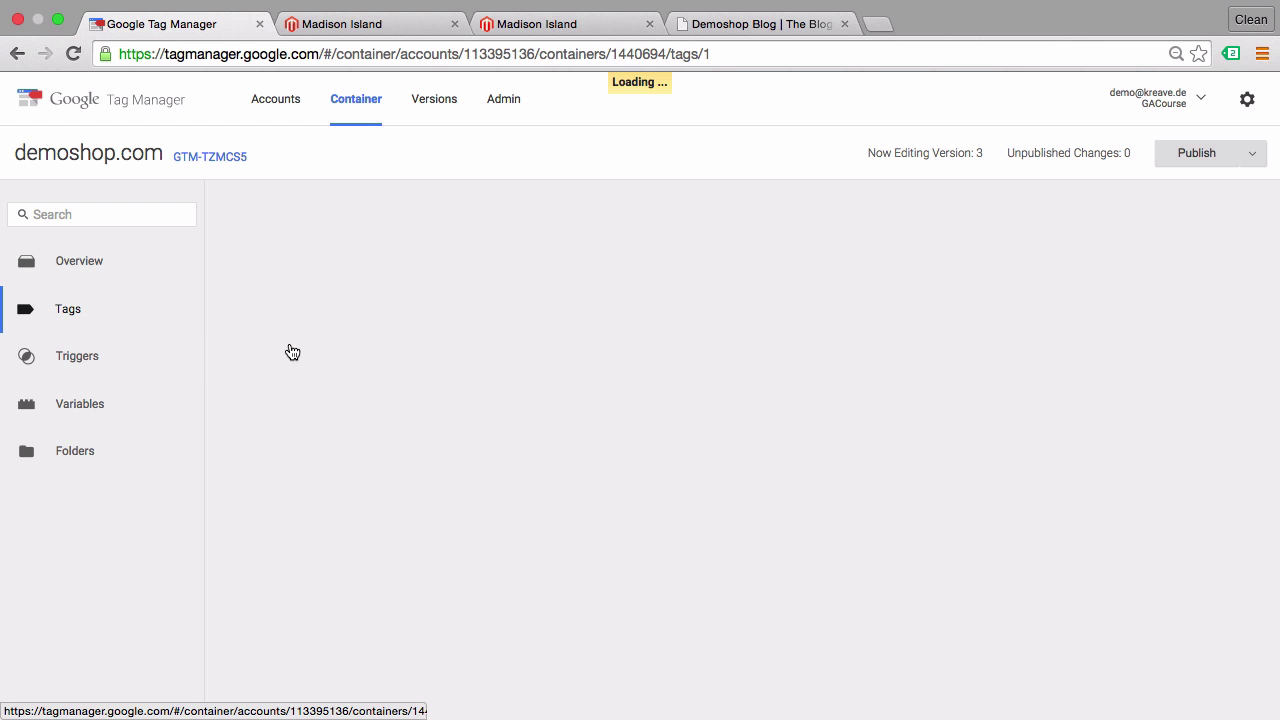
scroll(290, 350, "down", 1)
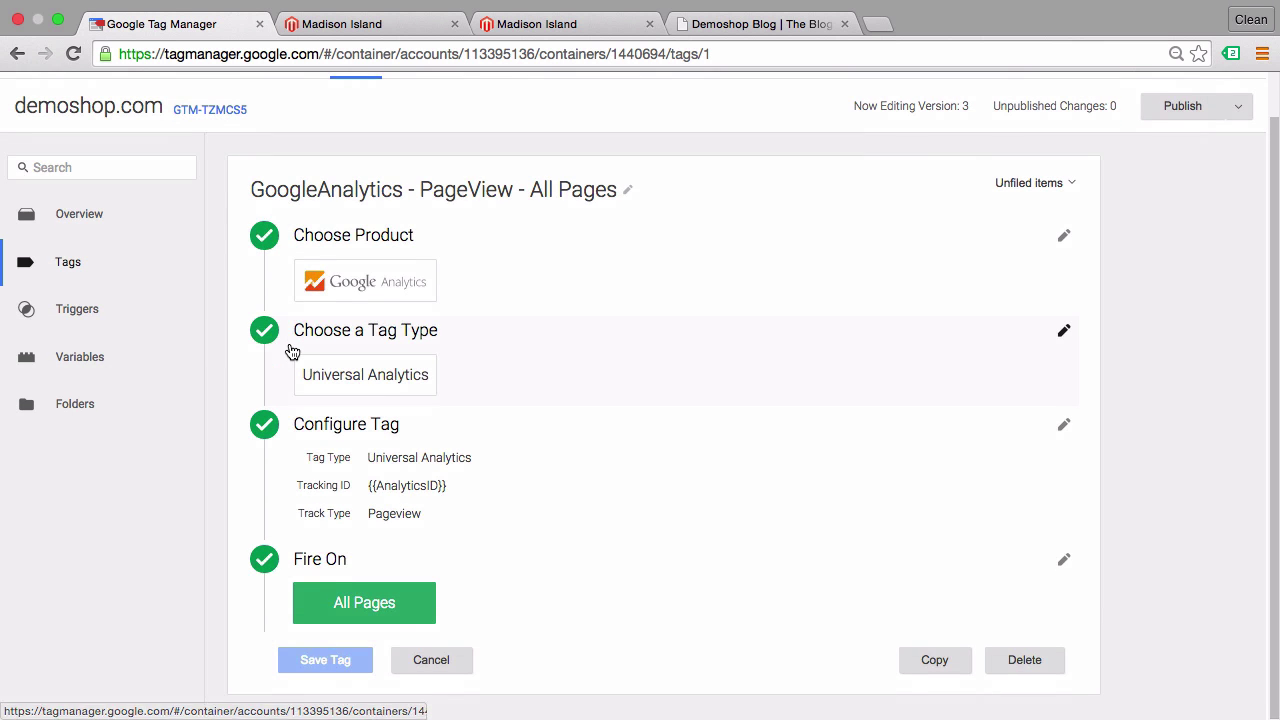
left_click(461, 514)
scroll(736, 512, "down", 5)
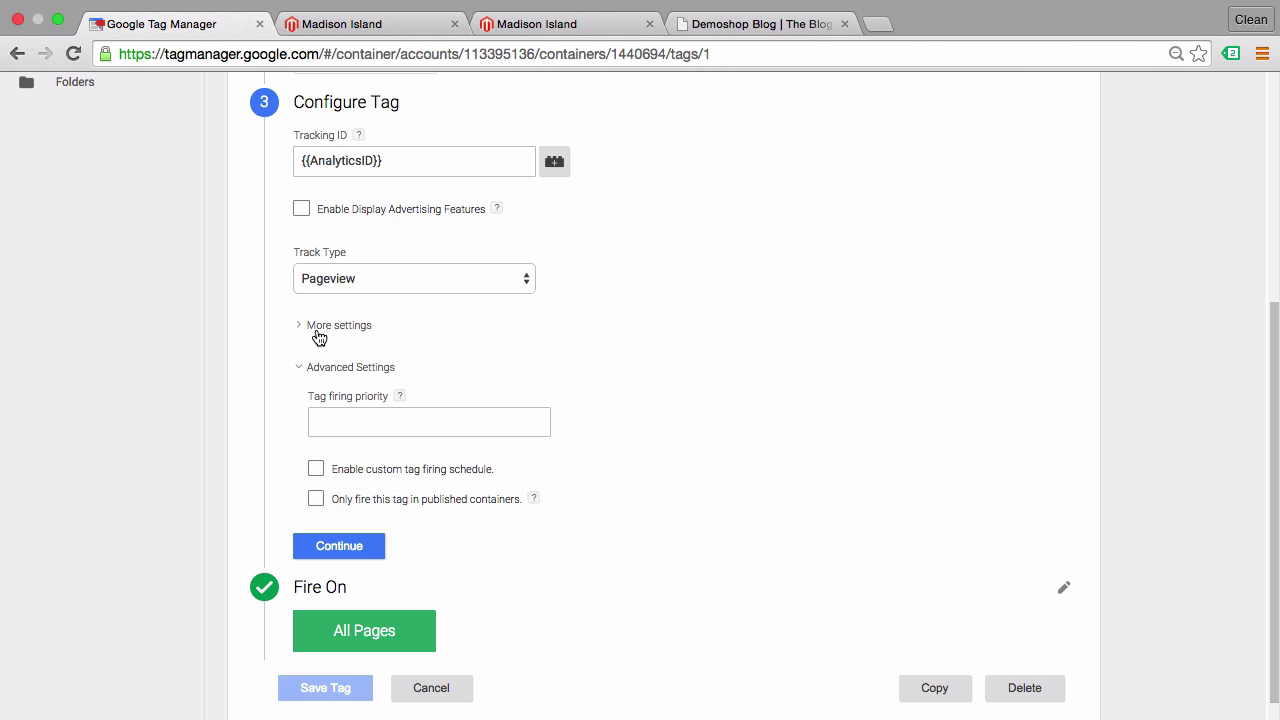
left_click(319, 330)
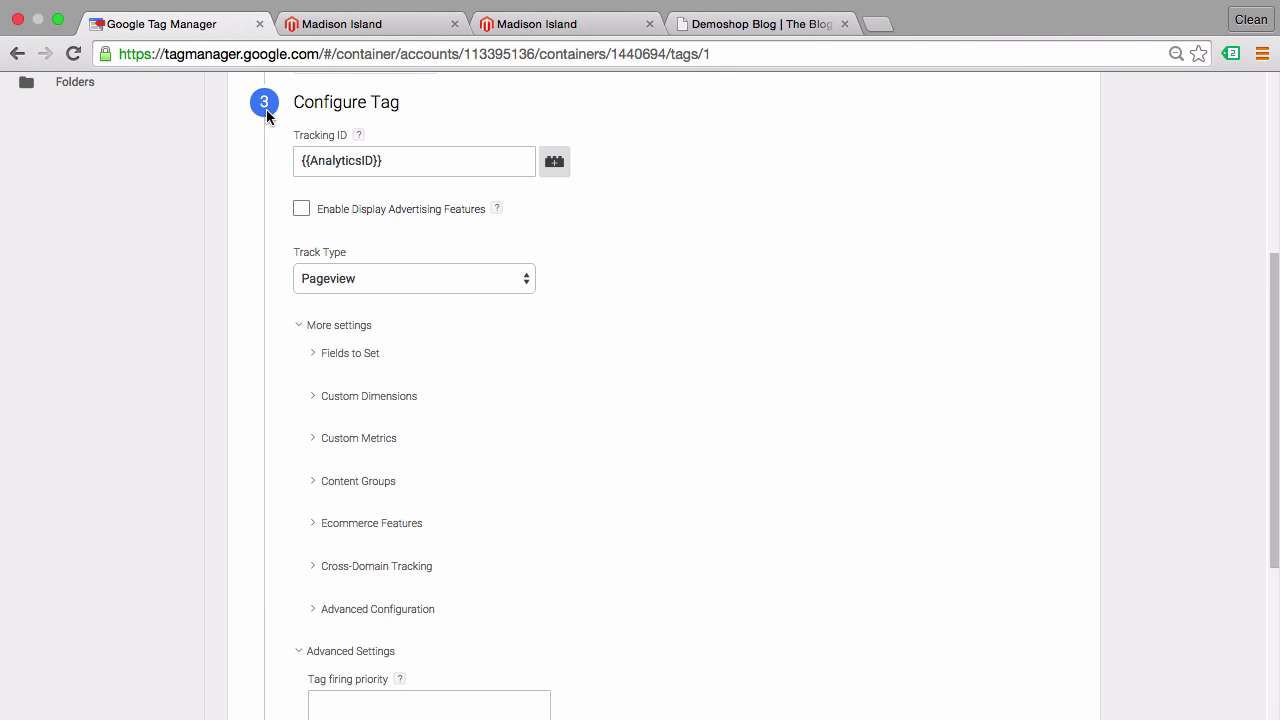
scroll(608, 392, "down", 3)
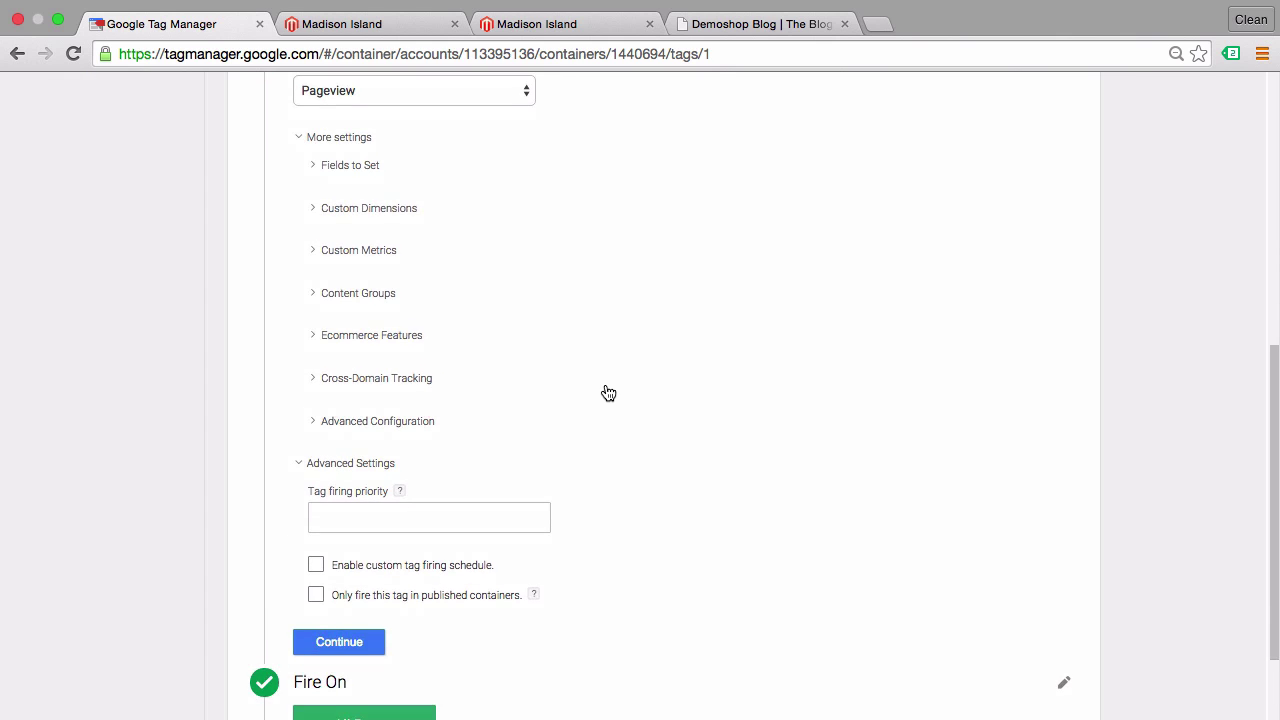
Add the field allowLinker with value true under Fields to Set
left_click(362, 170)
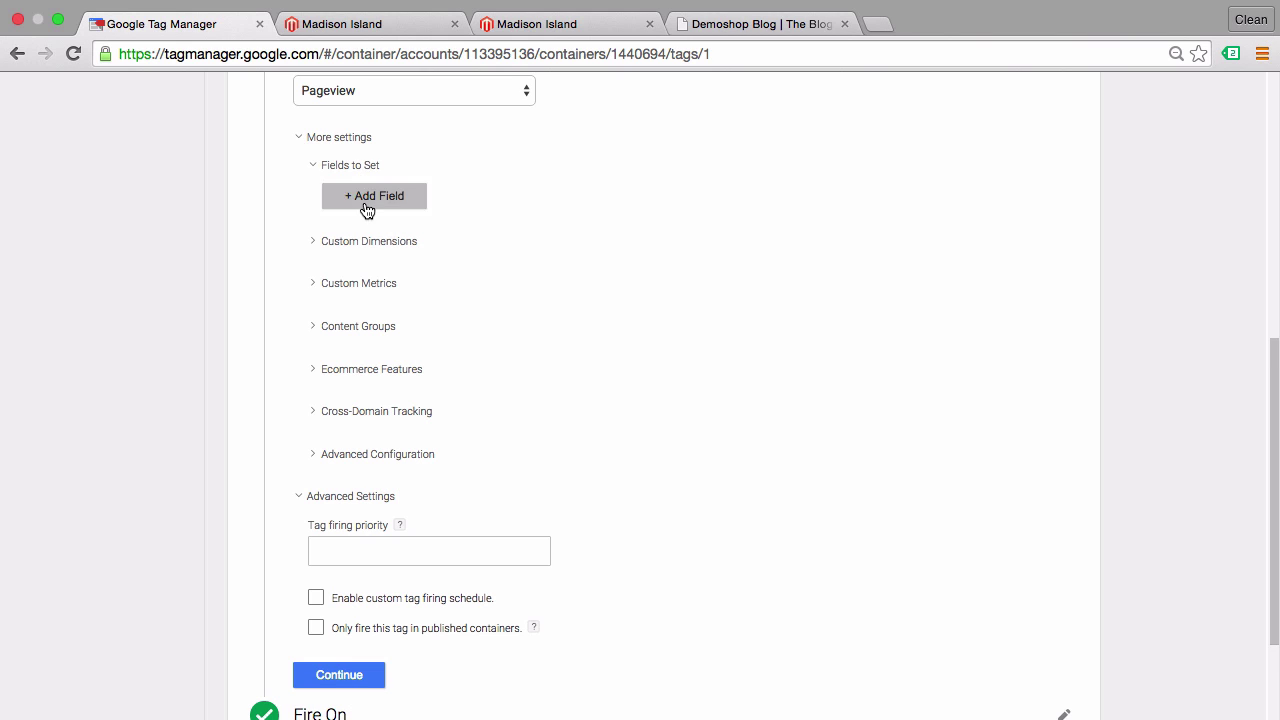
left_click(367, 205)
left_click(365, 230)
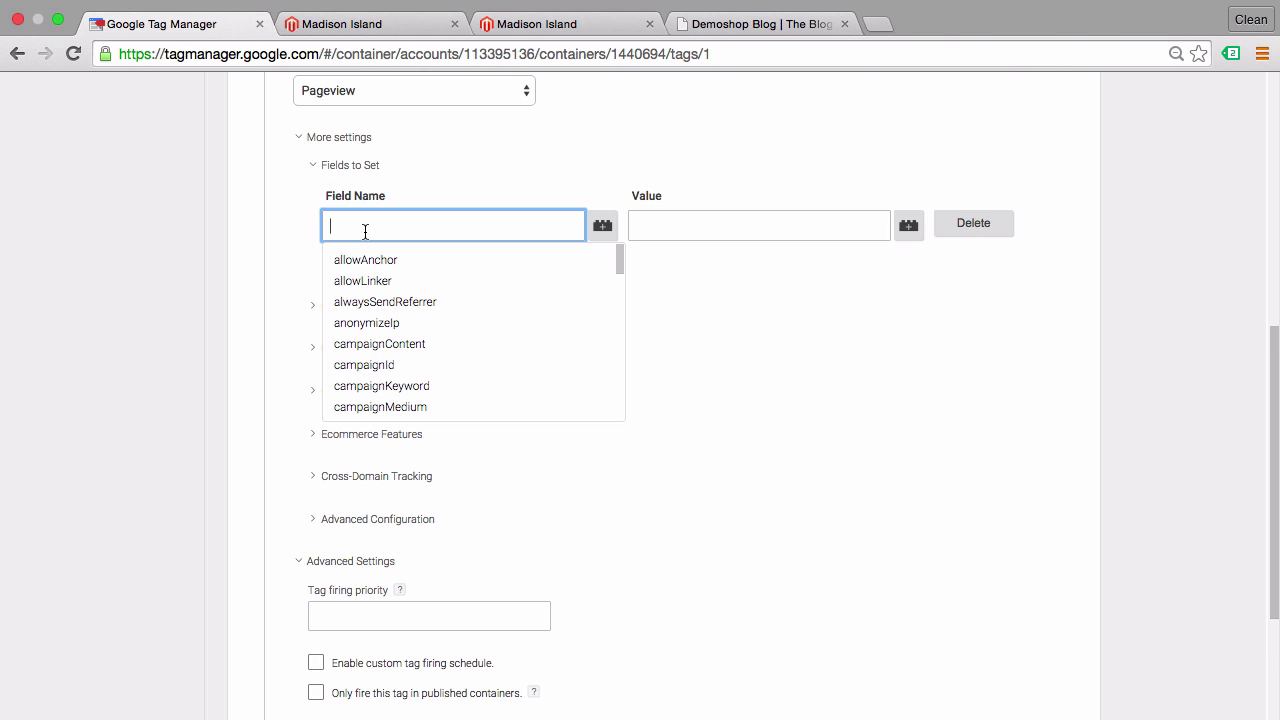
left_click(366, 283)
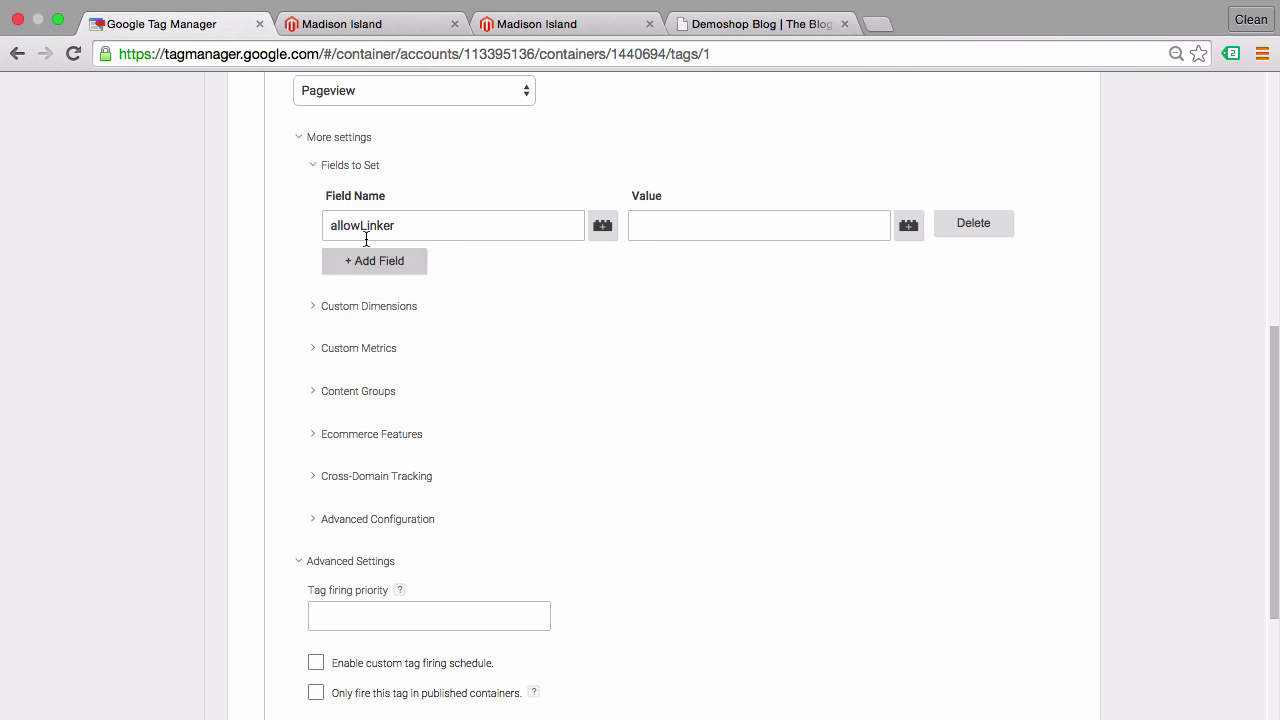
left_click(793, 233)
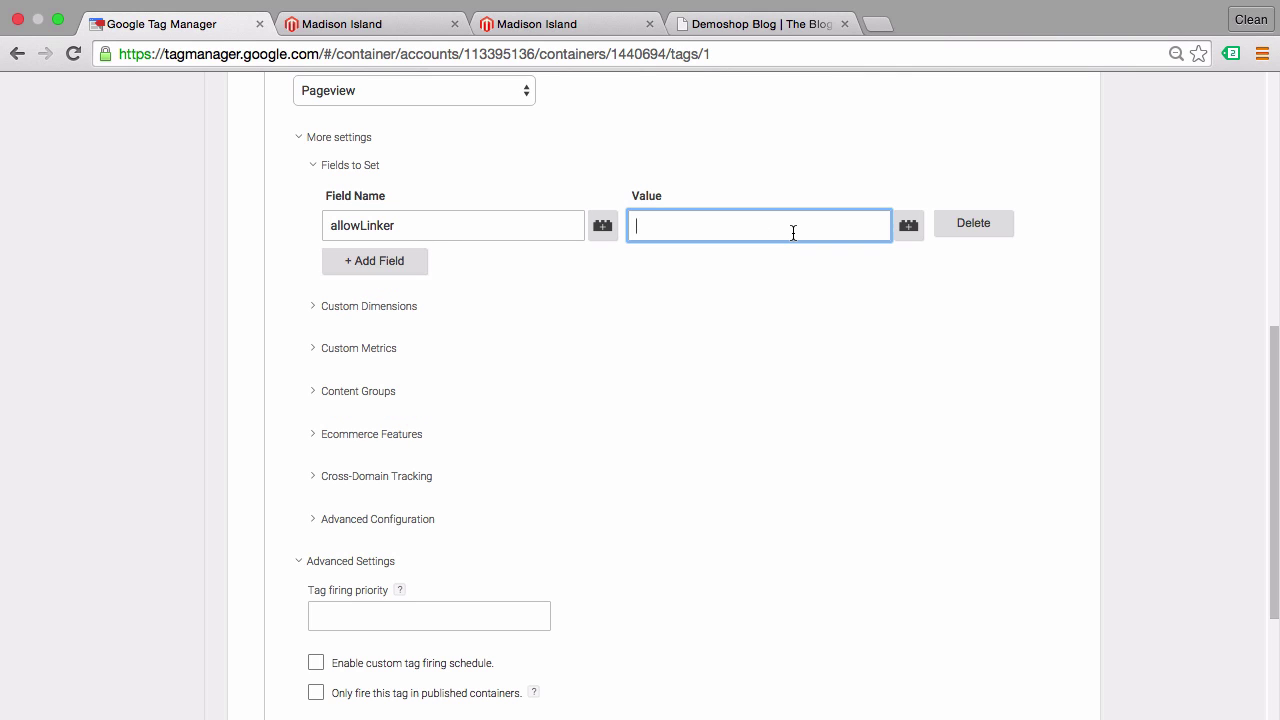
type("true")
Add a second field, cookieDomain, with value auto
left_click(401, 262)
left_click(392, 262)
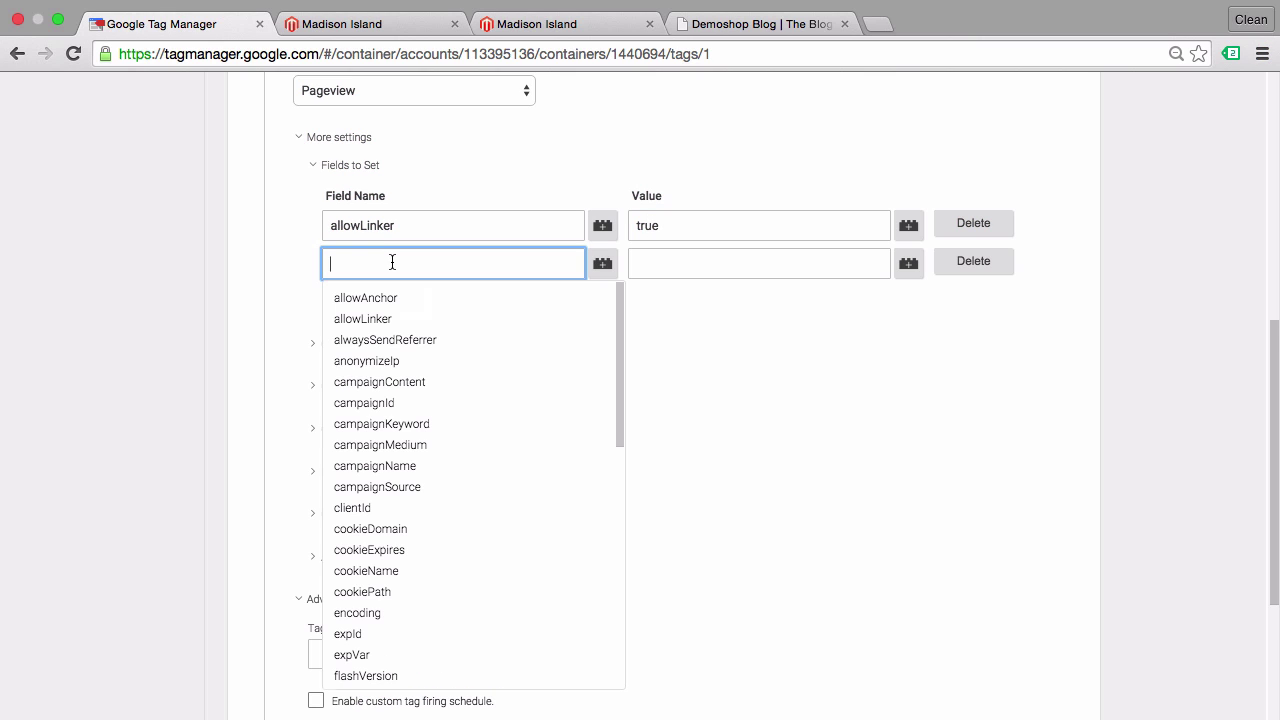
type("coo")
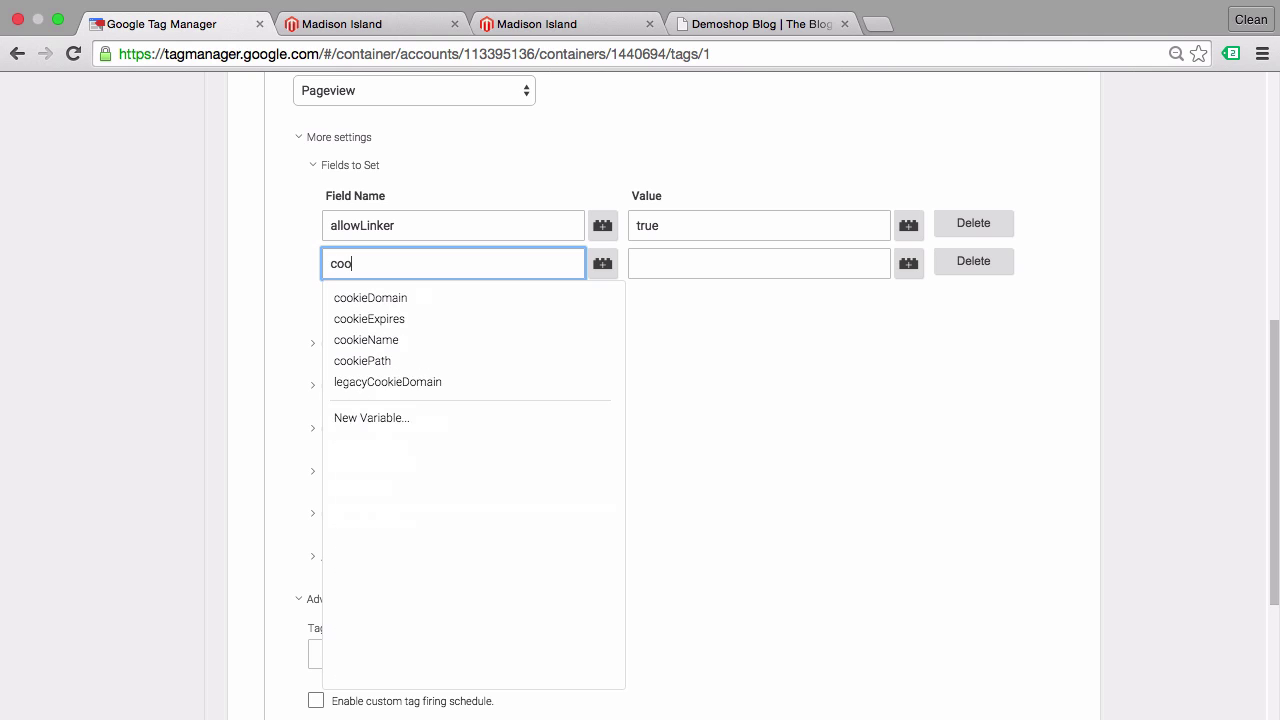
type("kie")
left_click(390, 296)
left_click(669, 263)
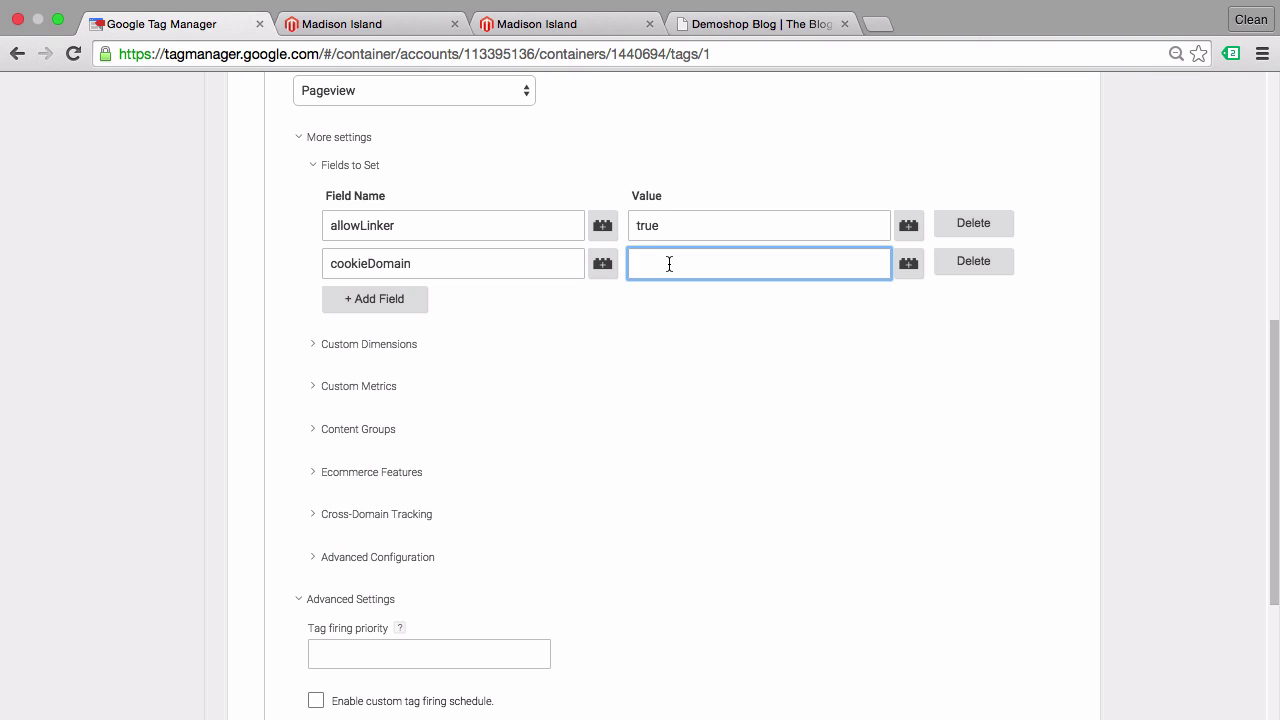
type("auto")
Set Cross-Domain Tracking Auto Link Domains to 'demoshop.com, demostore.com'
left_click(313, 518)
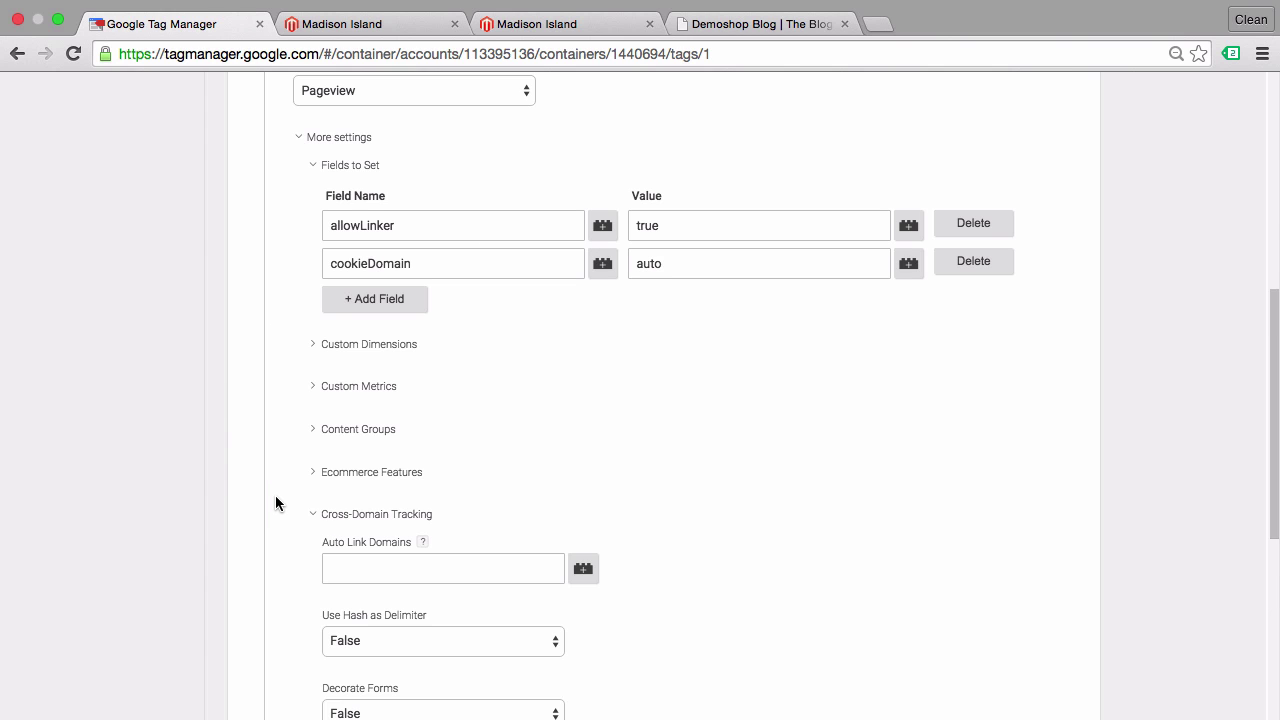
scroll(275, 503, "down", 5)
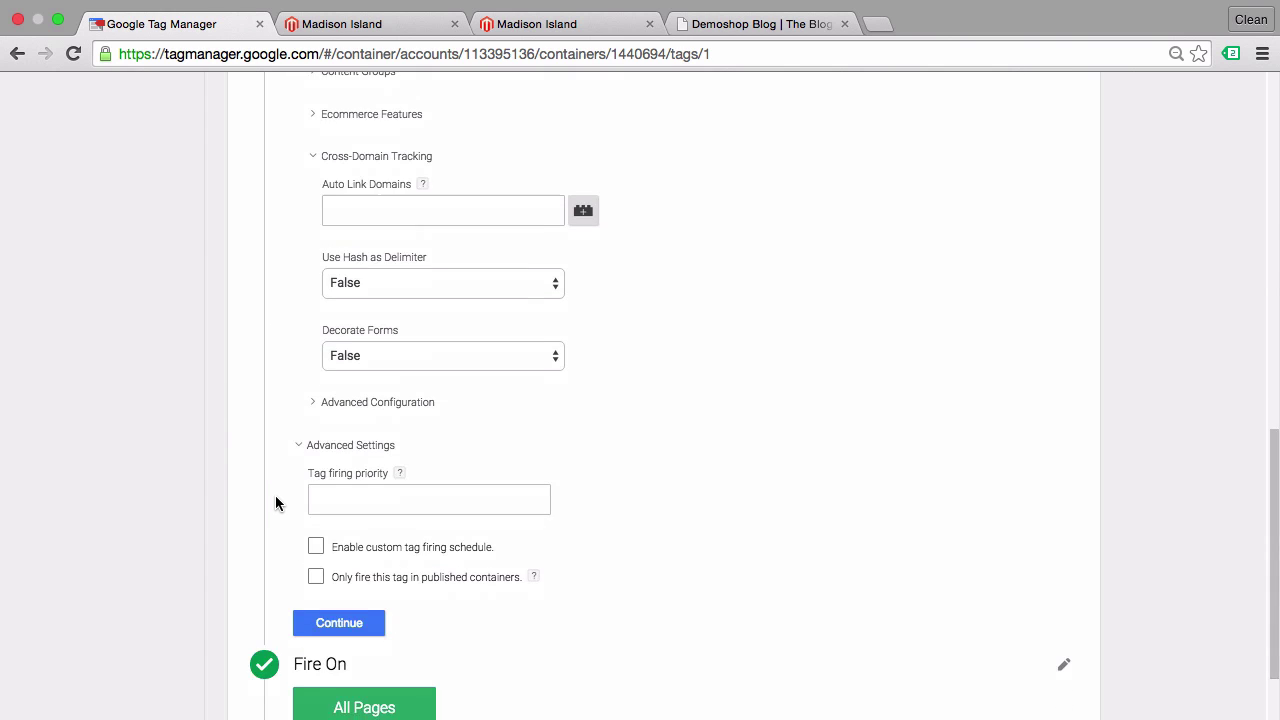
left_click(363, 212)
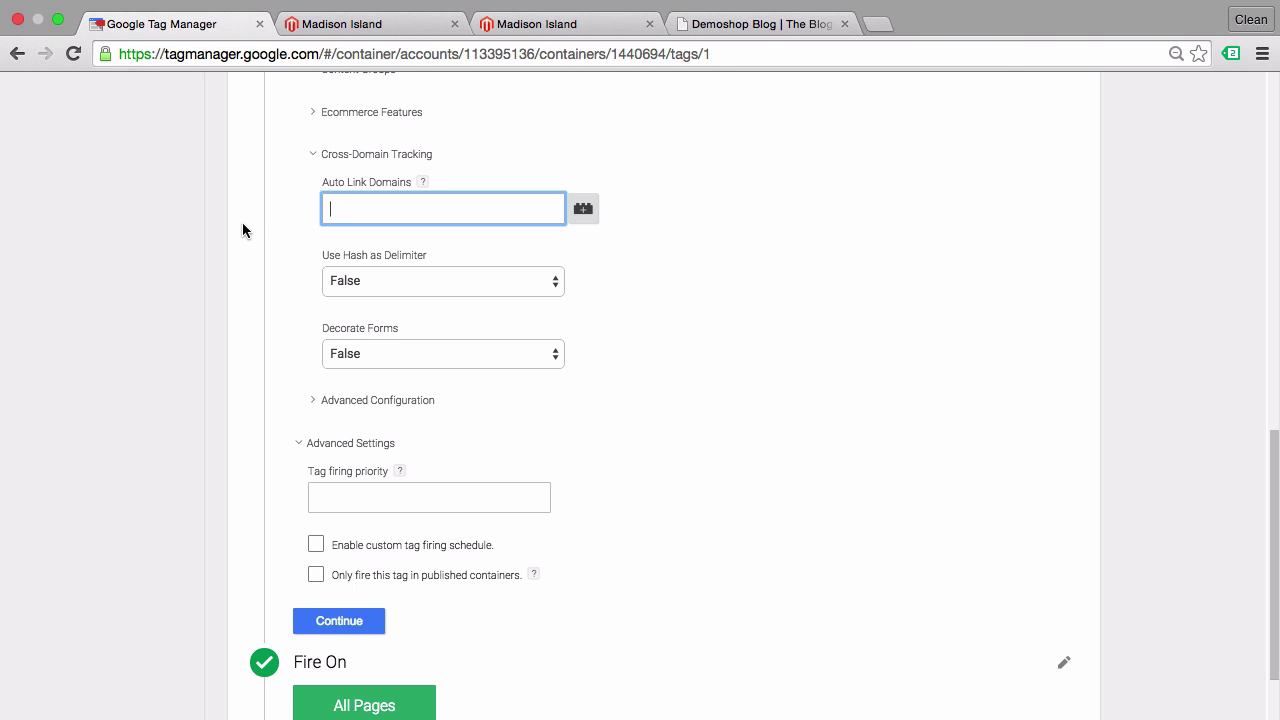
type("demoshop.com, demostore.com")
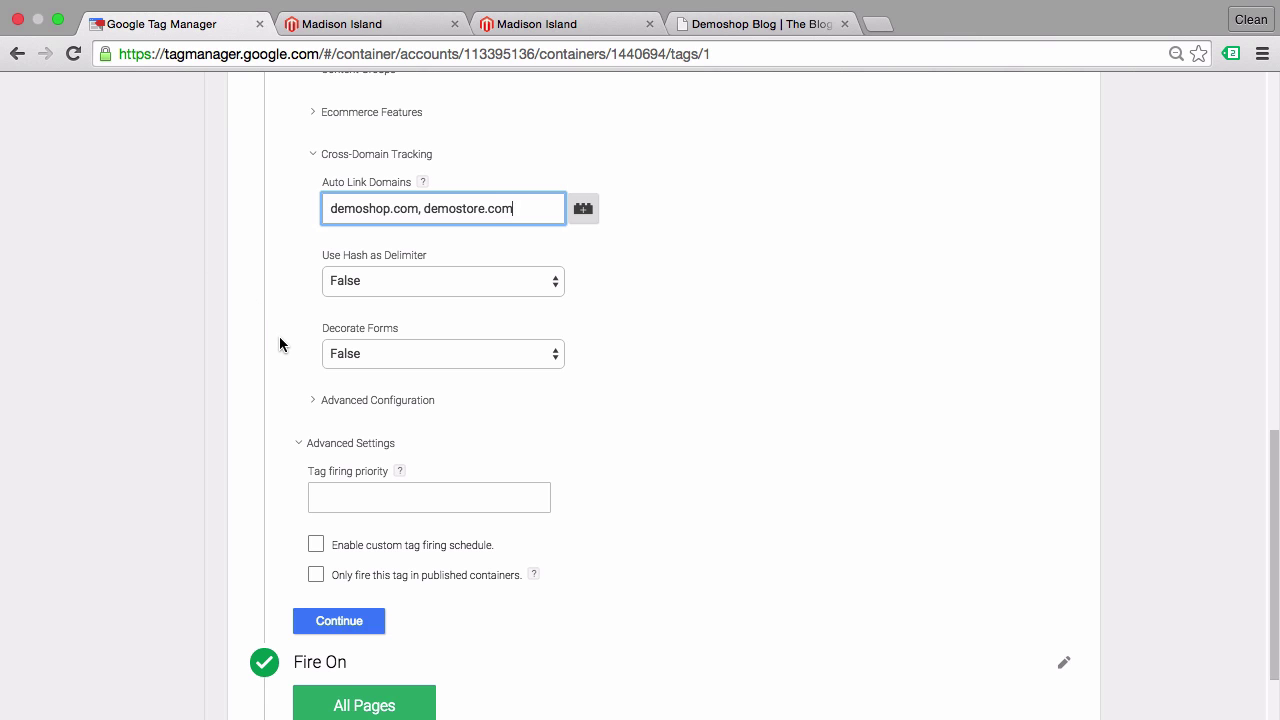
left_click(279, 336)
scroll(279, 336, "down", 3)
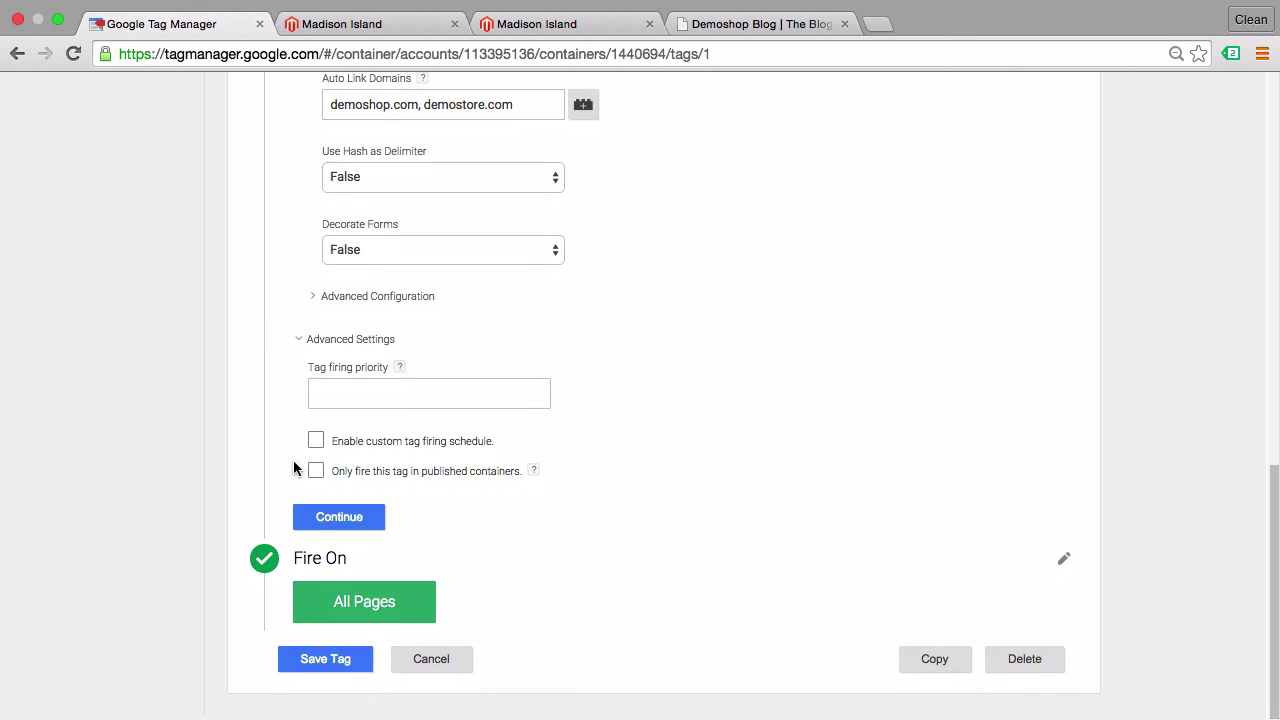
Save the pageview tag, start Preview mode, and switch to the Madison Island store tab
left_click(317, 519)
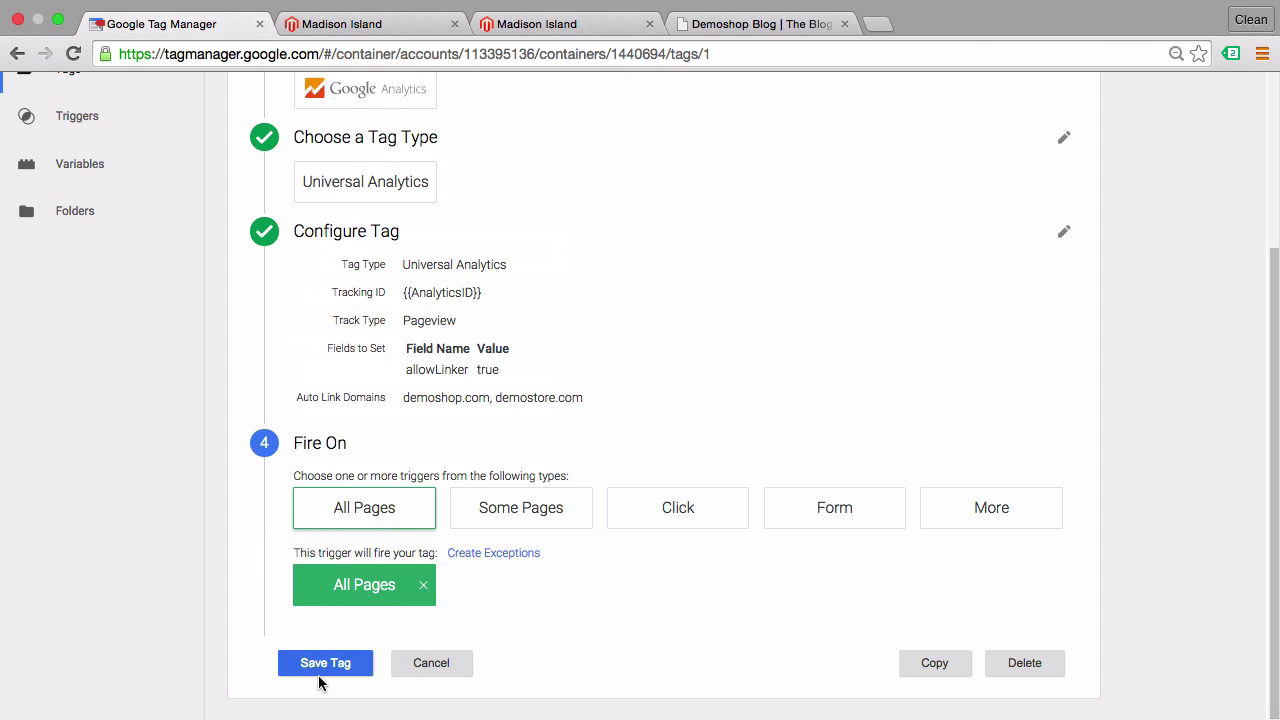
left_click(330, 664)
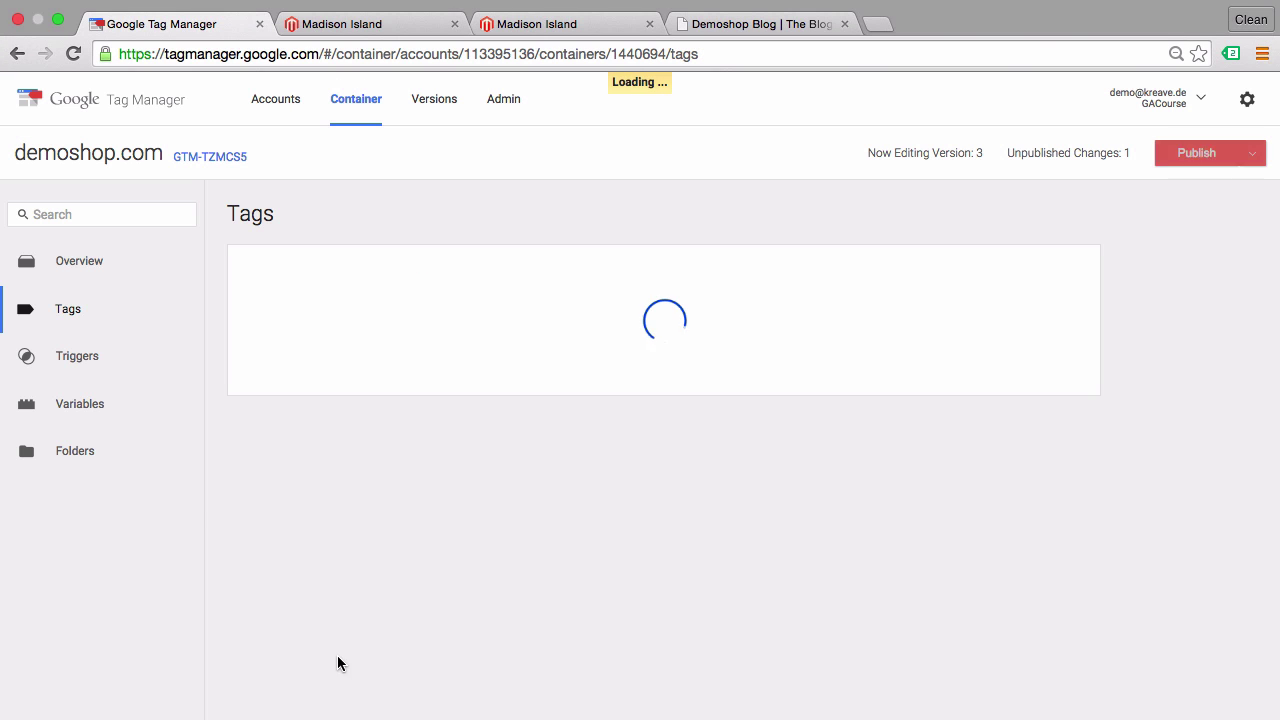
left_click(1254, 155)
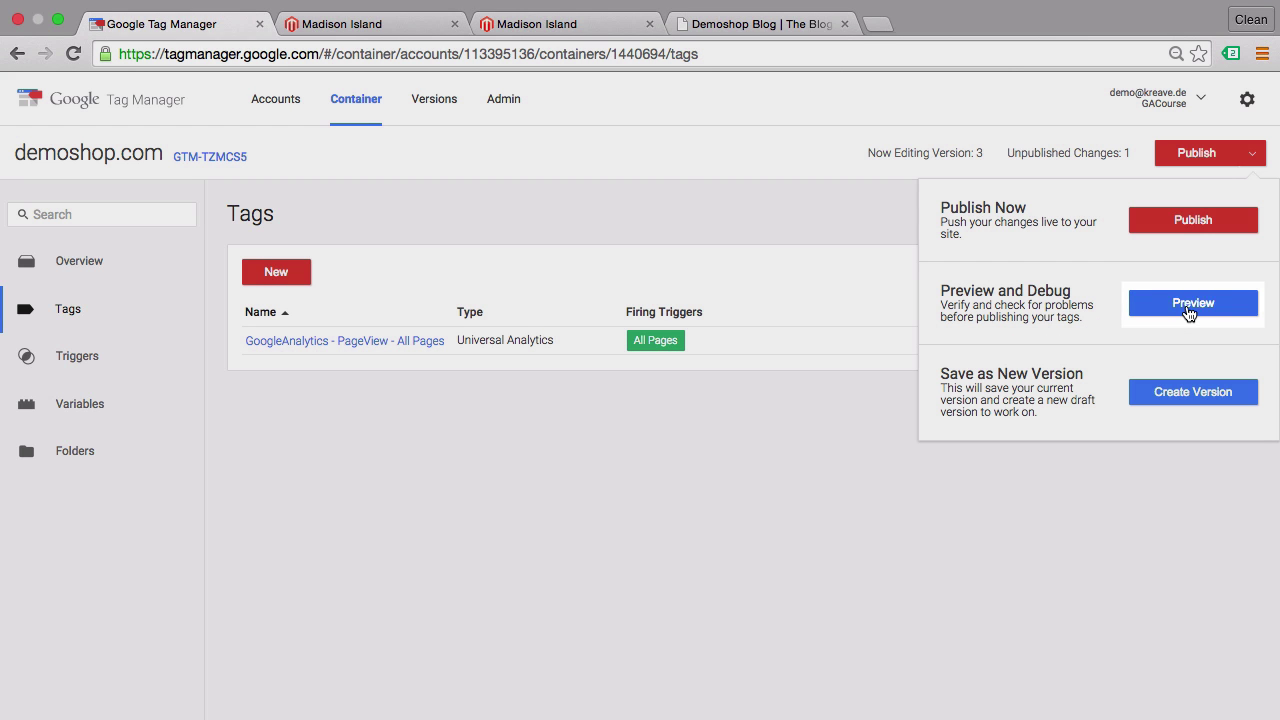
left_click(1189, 314)
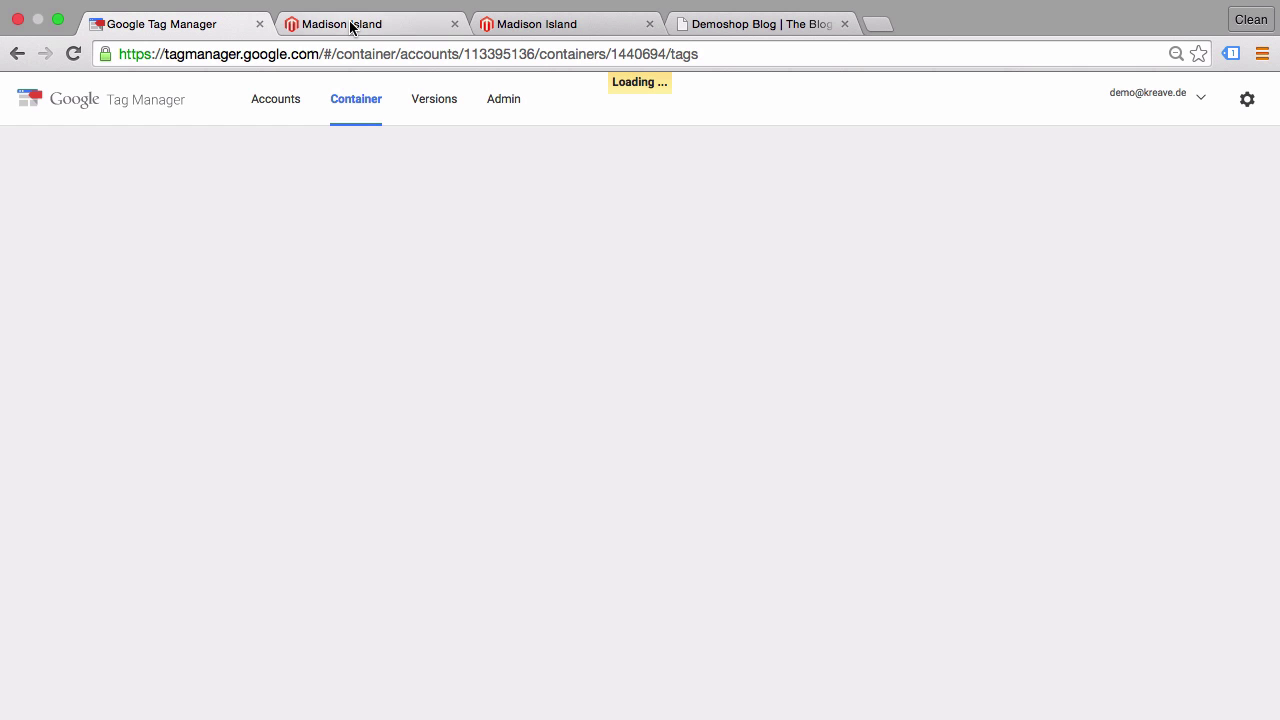
left_click(350, 24)
Return to demoshop.com in preview, enlarge the GTM panel, and reopen the console to check the linker
left_click(18, 55)
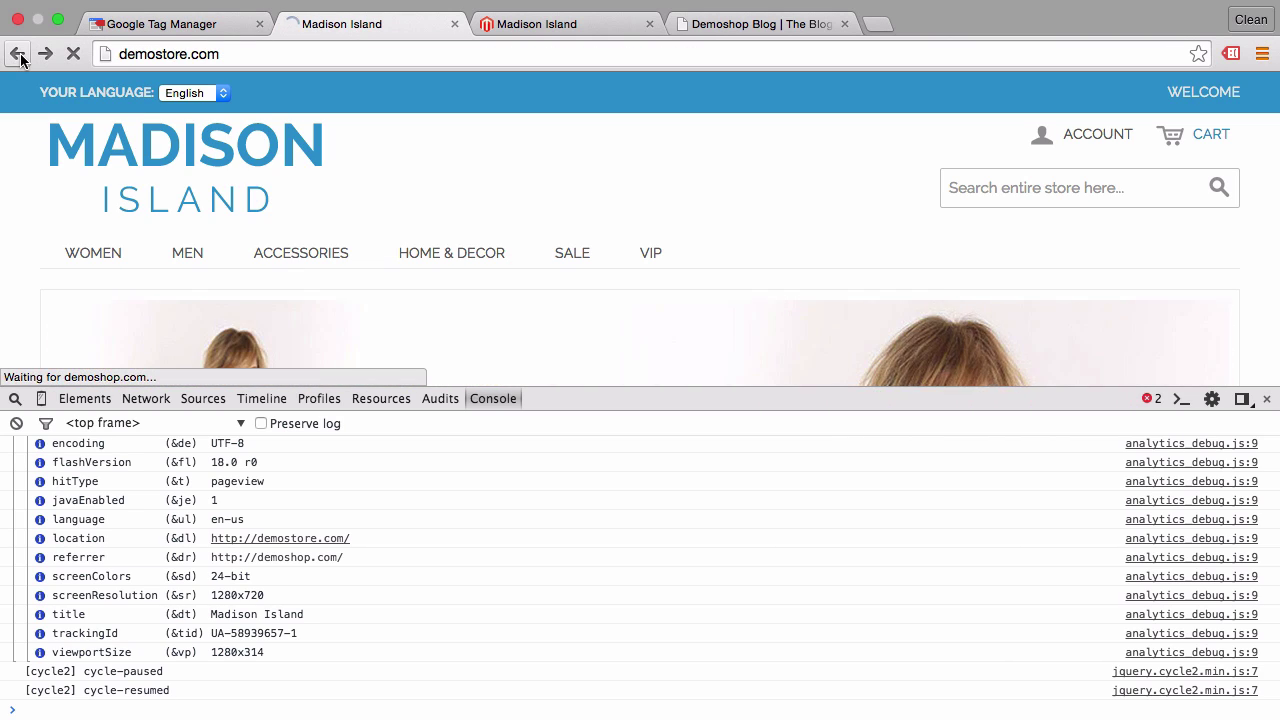
left_click(1267, 399)
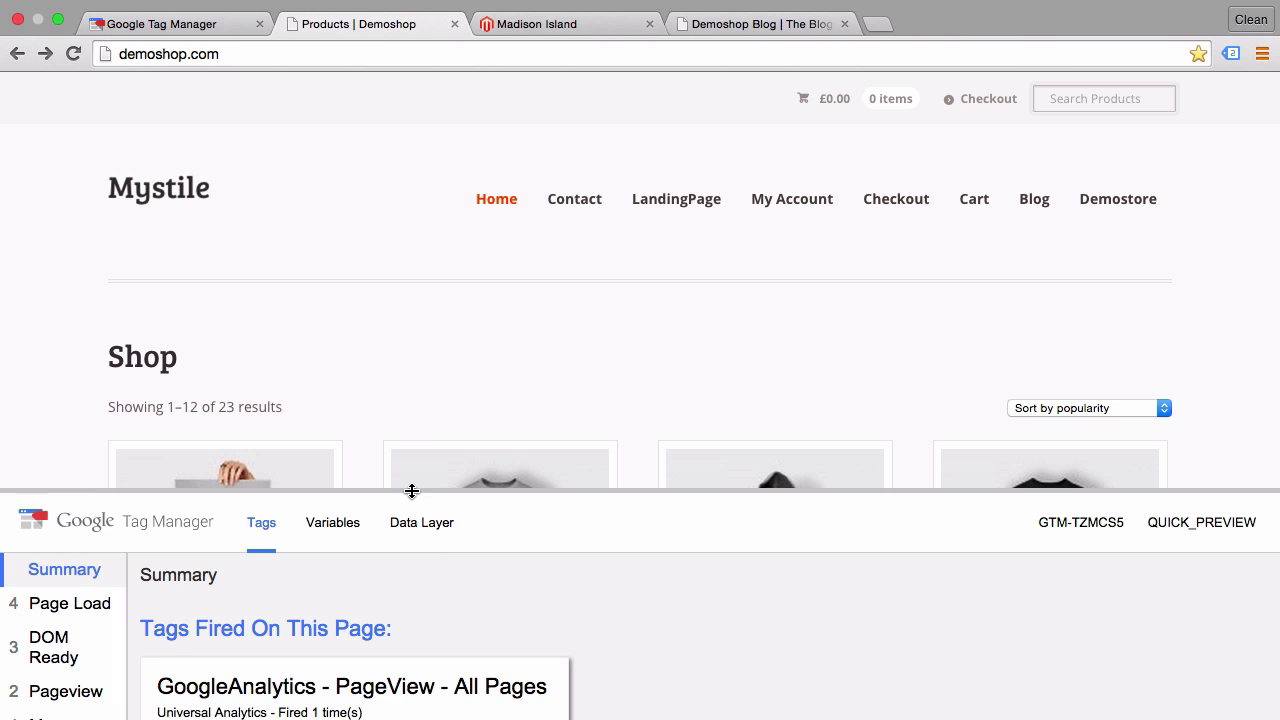
left_click_drag(411, 491, 423, 446)
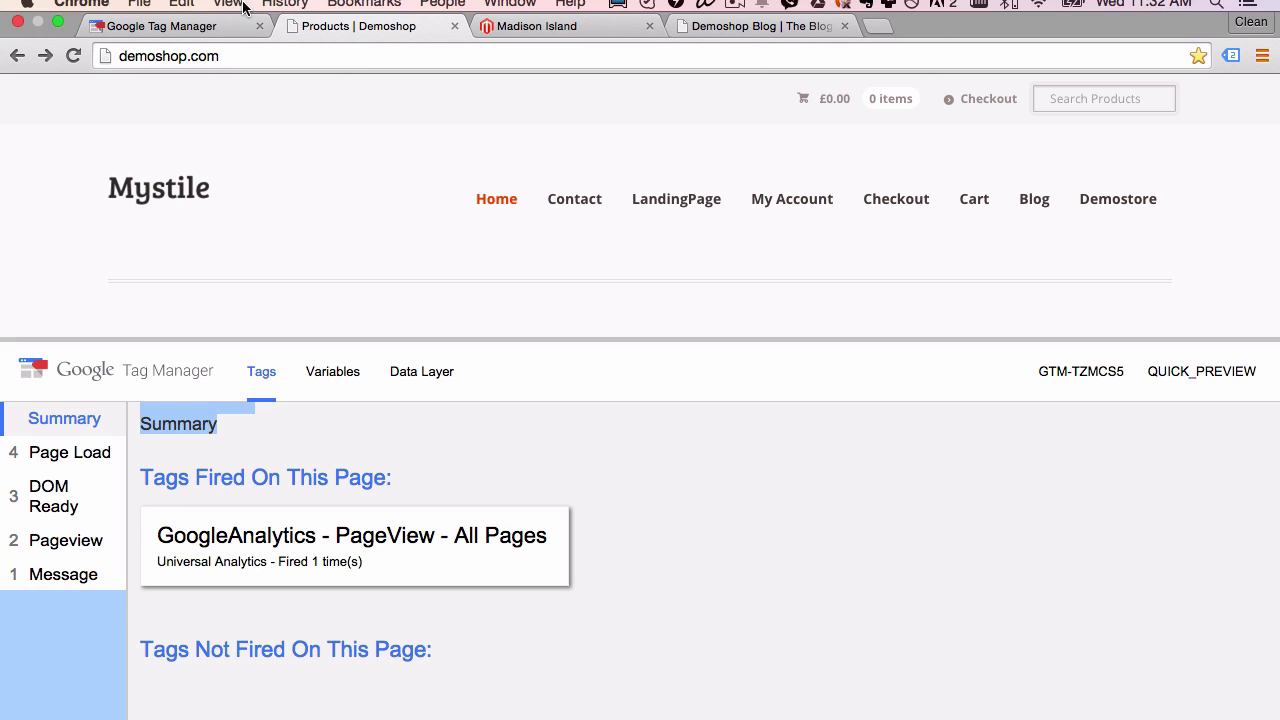
left_click(230, 10)
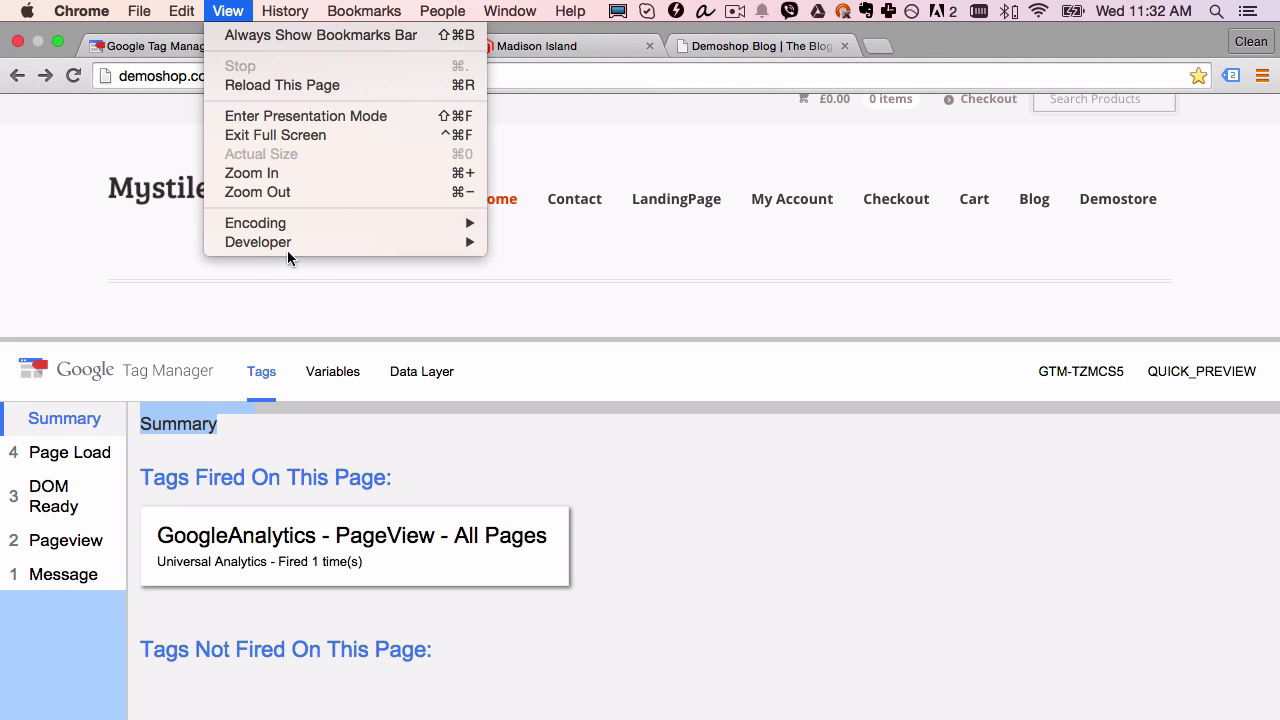
mouse_move(352, 247)
left_click(589, 287)
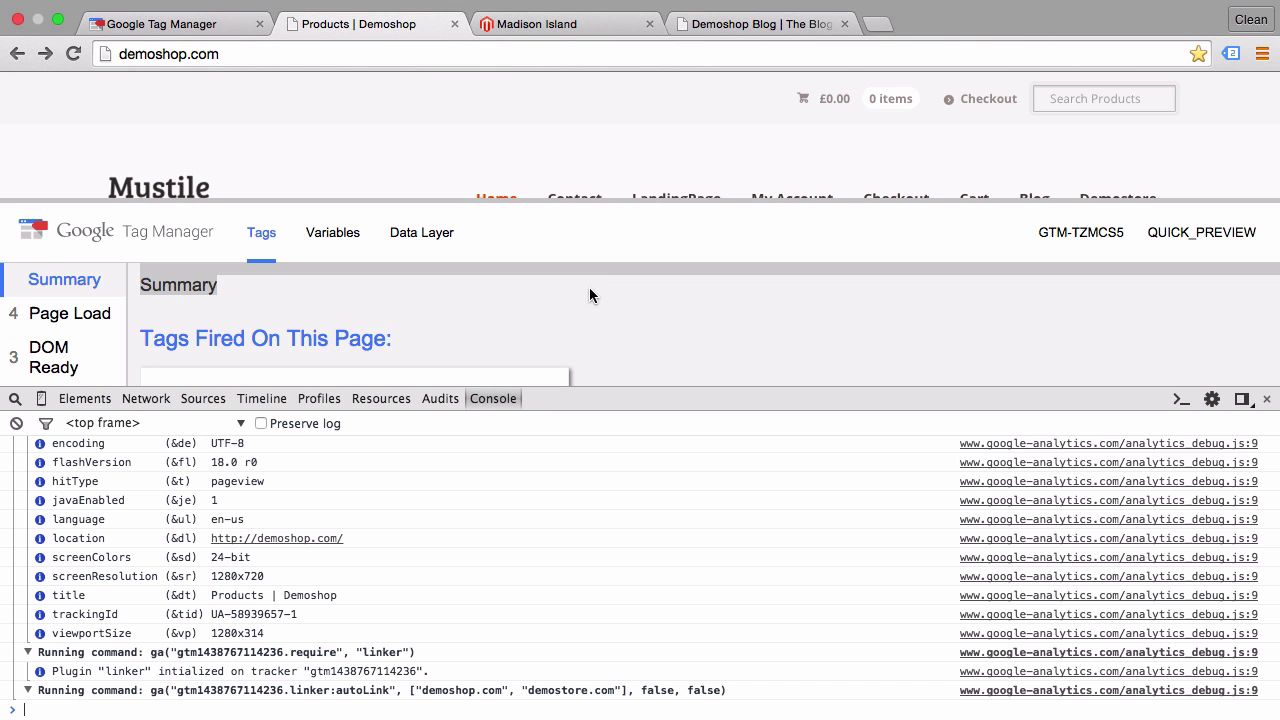
scroll(375, 507, "up", 1)
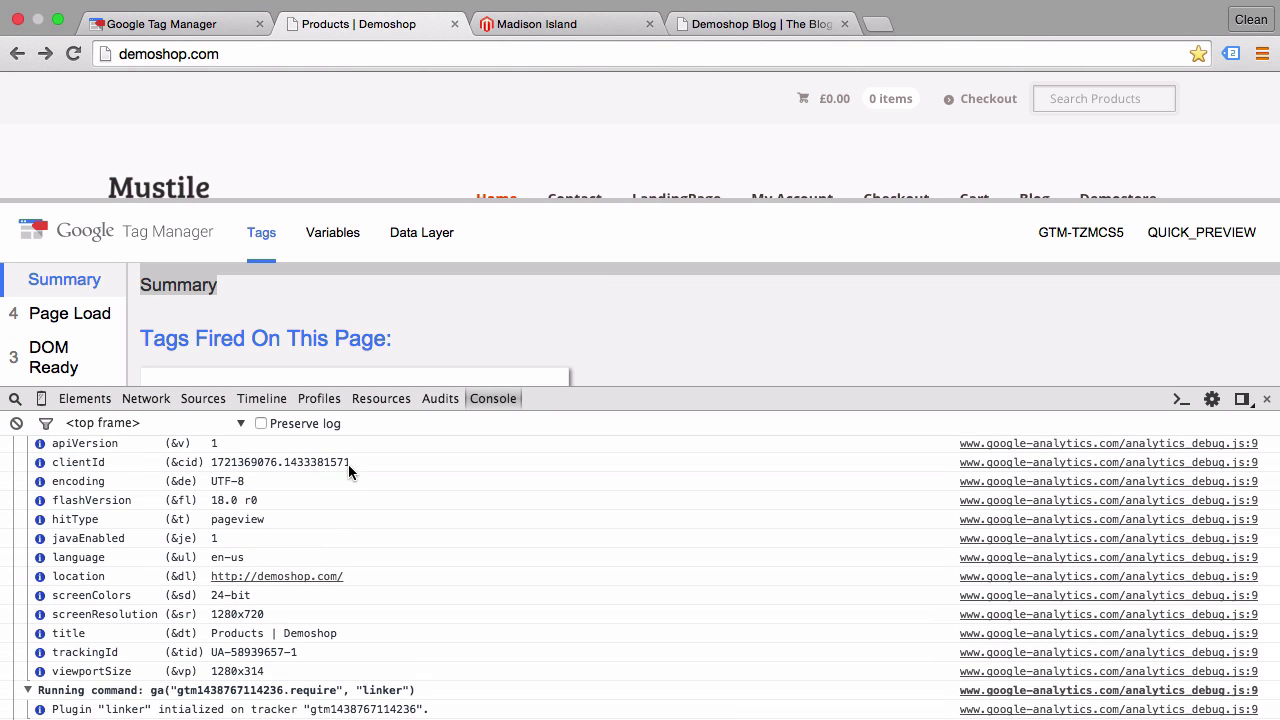
scroll(669, 133, "down", 2)
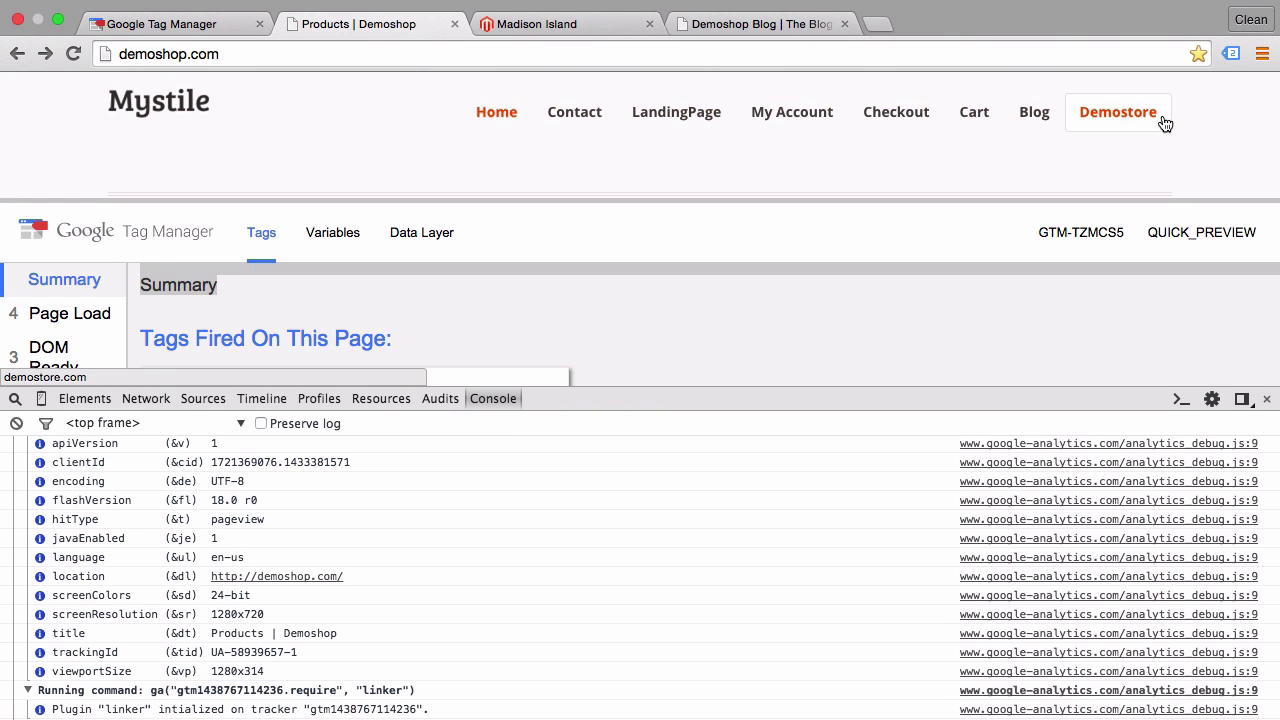
Follow the Demostore link and compare the URL's _ga parameter with the console's clientId
left_click(1165, 122)
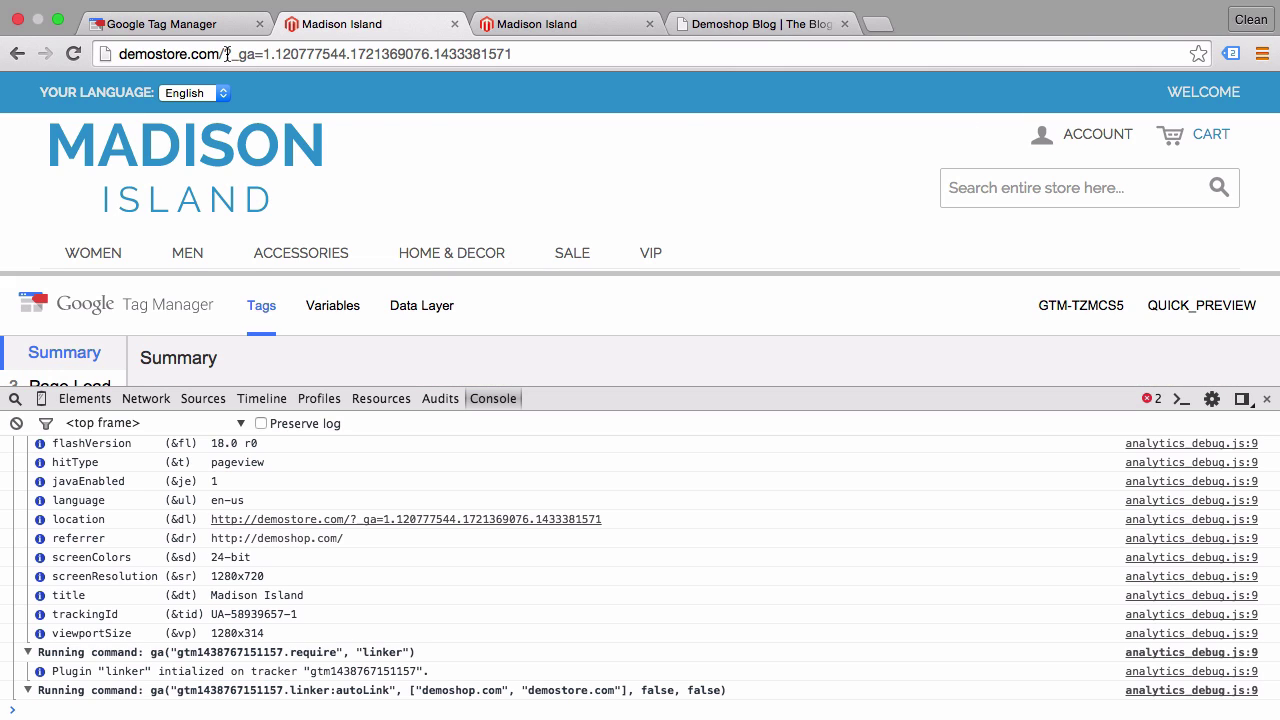
left_click_drag(227, 54, 516, 56)
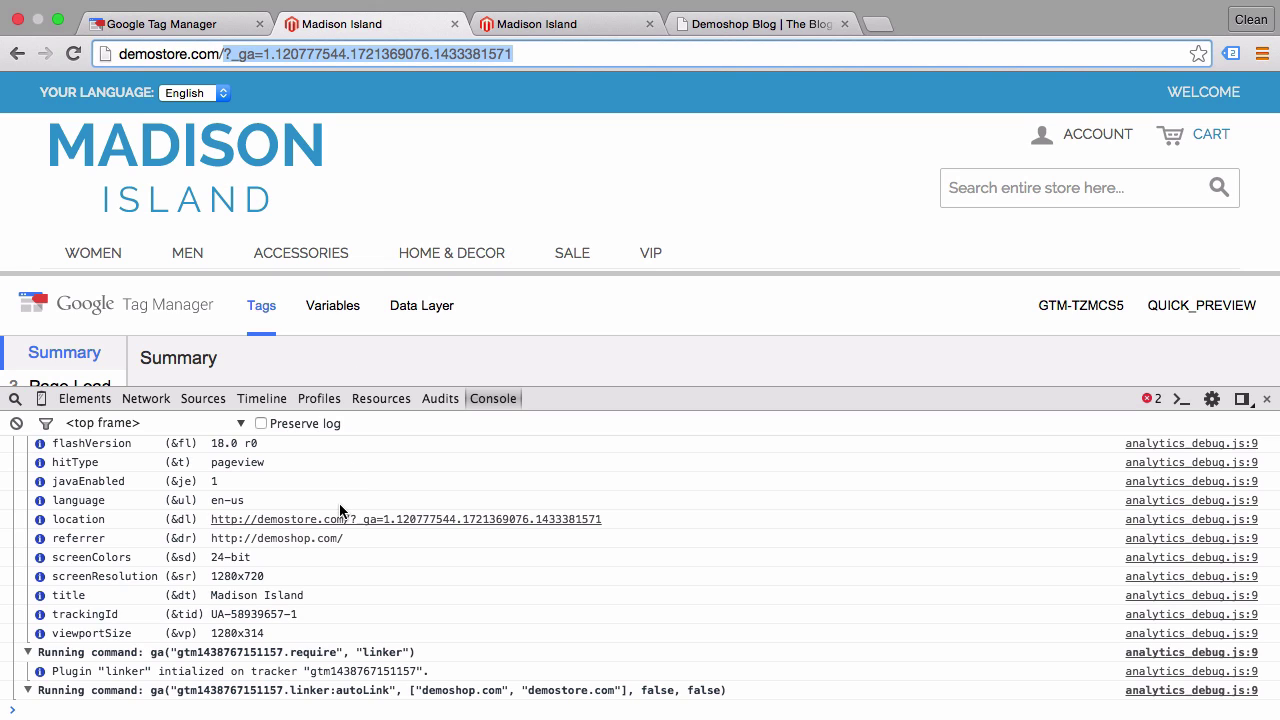
scroll(340, 509, "up", 5)
scroll(339, 510, "up", 1)
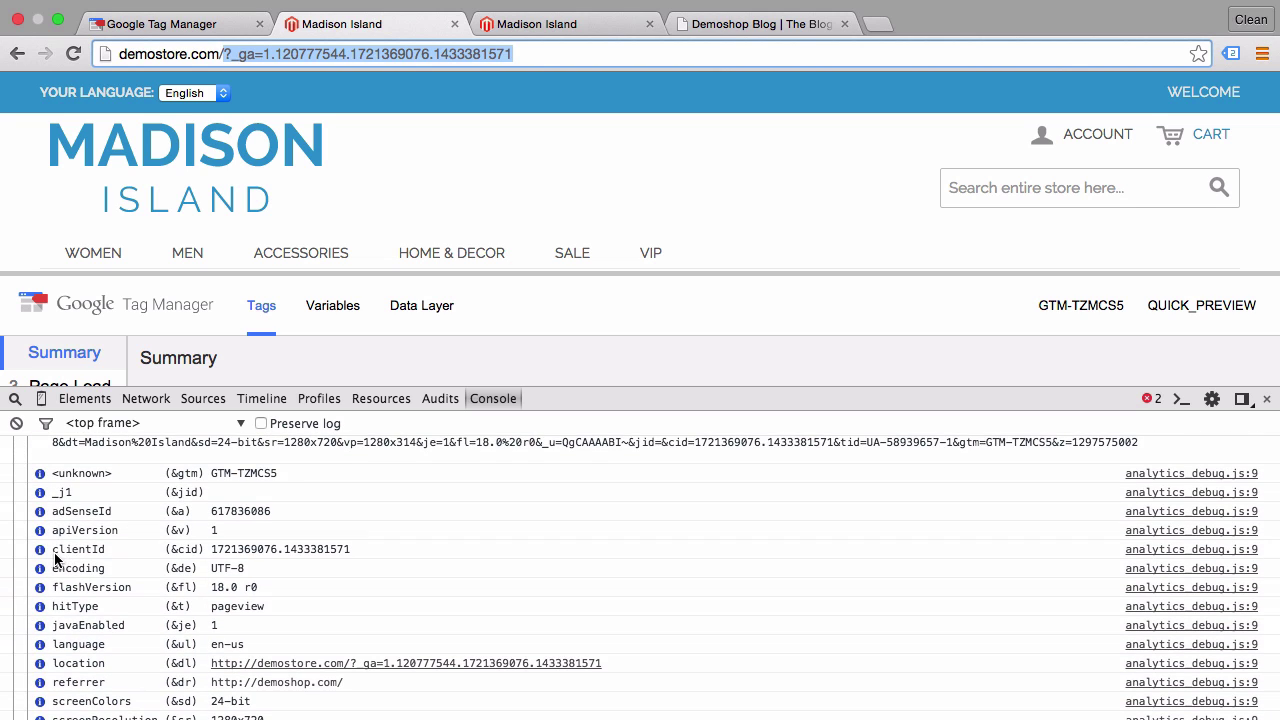
left_click_drag(53, 550, 357, 555)
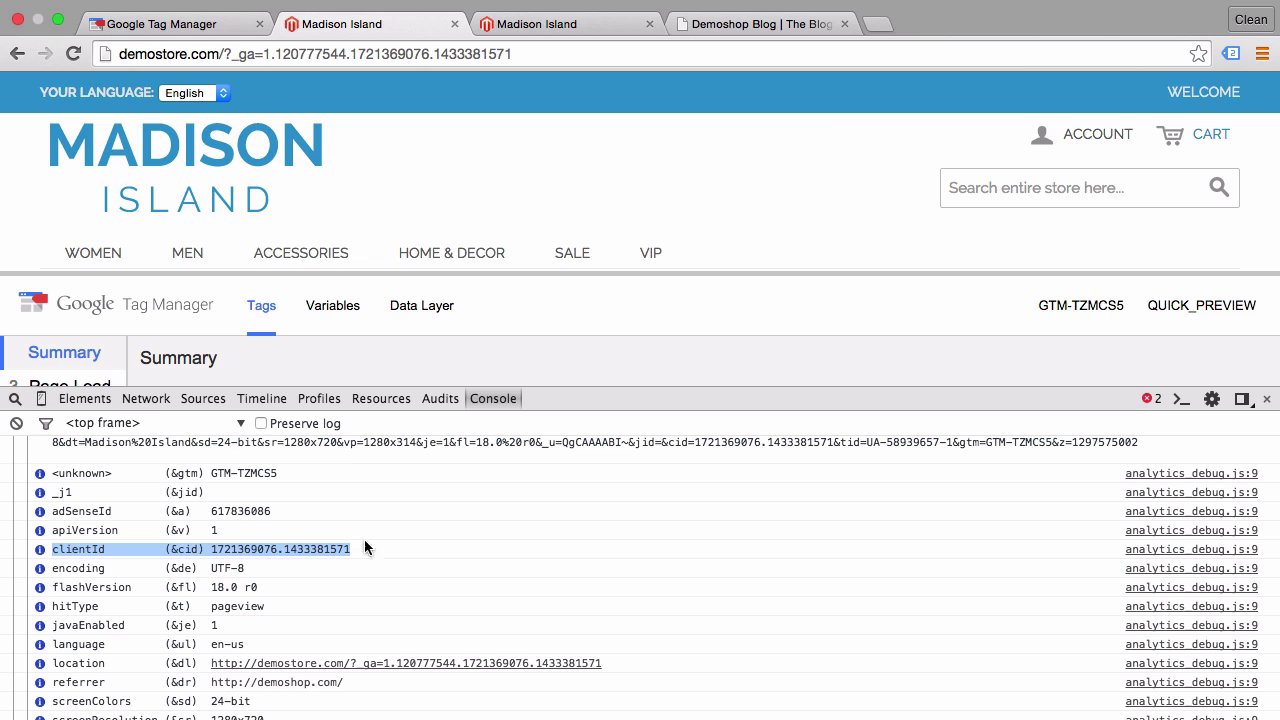
scroll(533, 150, "down", 1)
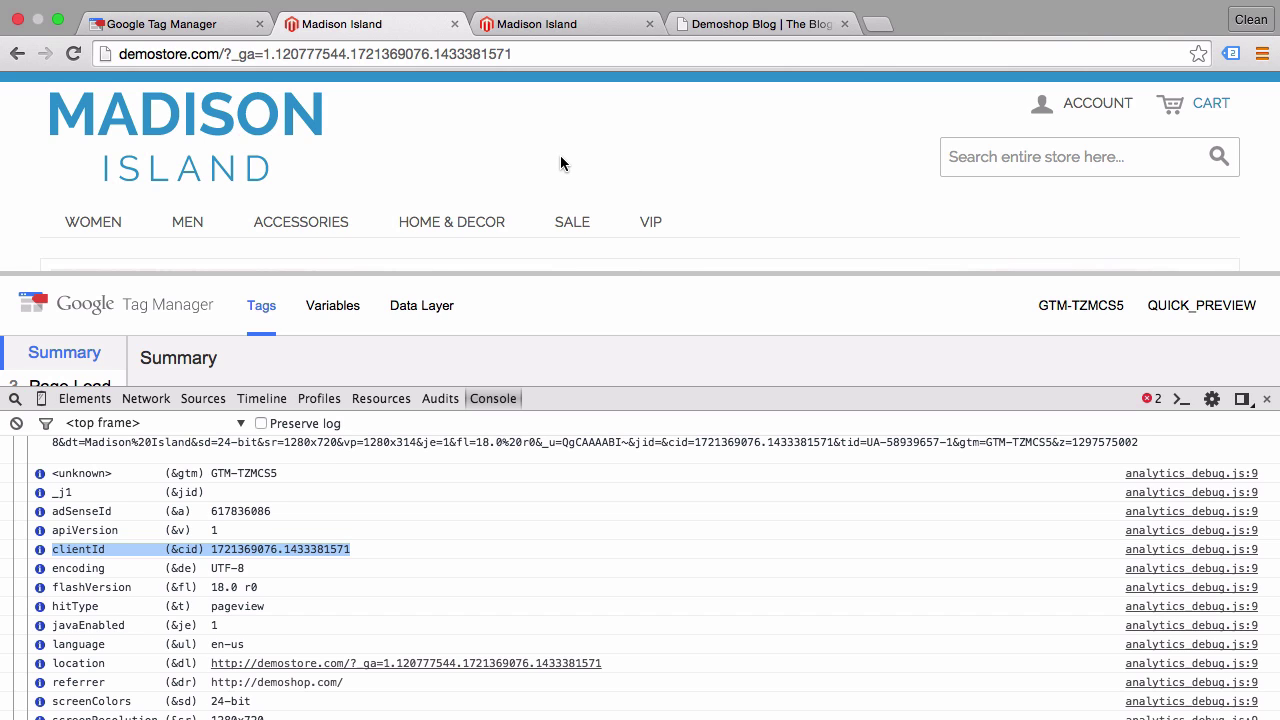
scroll(560, 157, "down", 1)
scroll(560, 163, "up", 2)
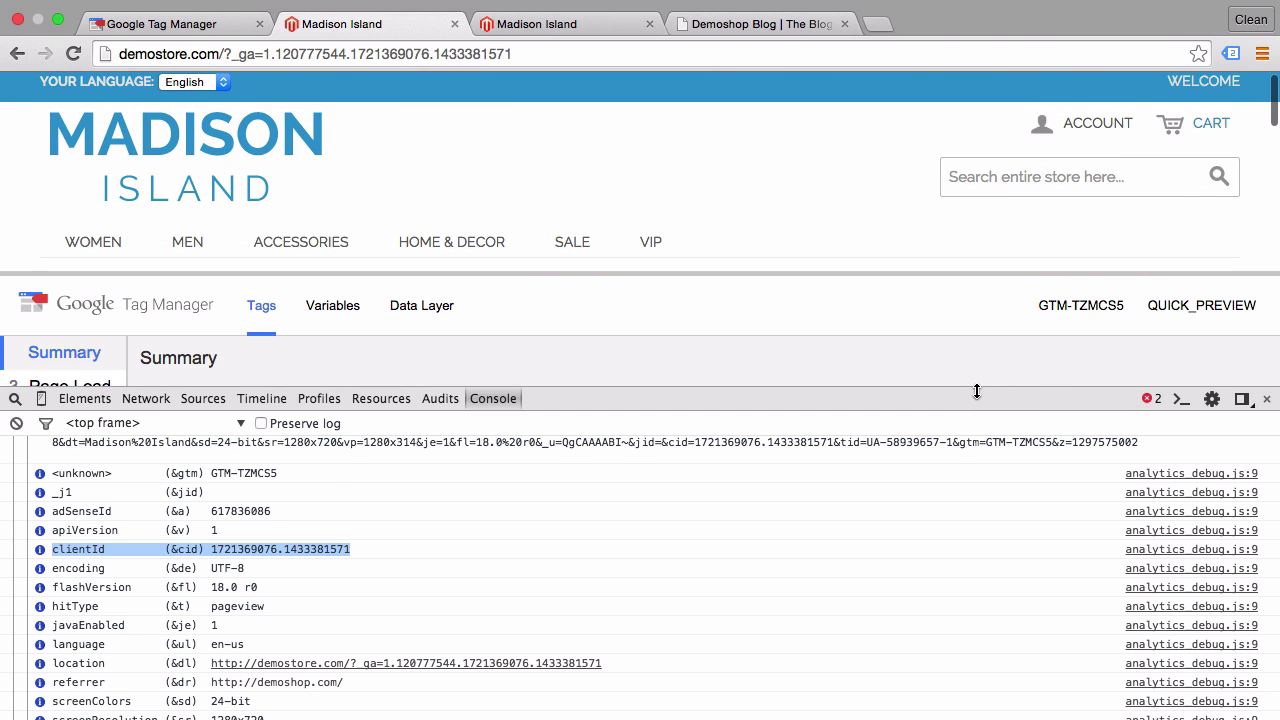
Navigate demostore → demoshop → Demoshop blog → Demostore.com via footer, Blog and sidebar links
left_click(1266, 398)
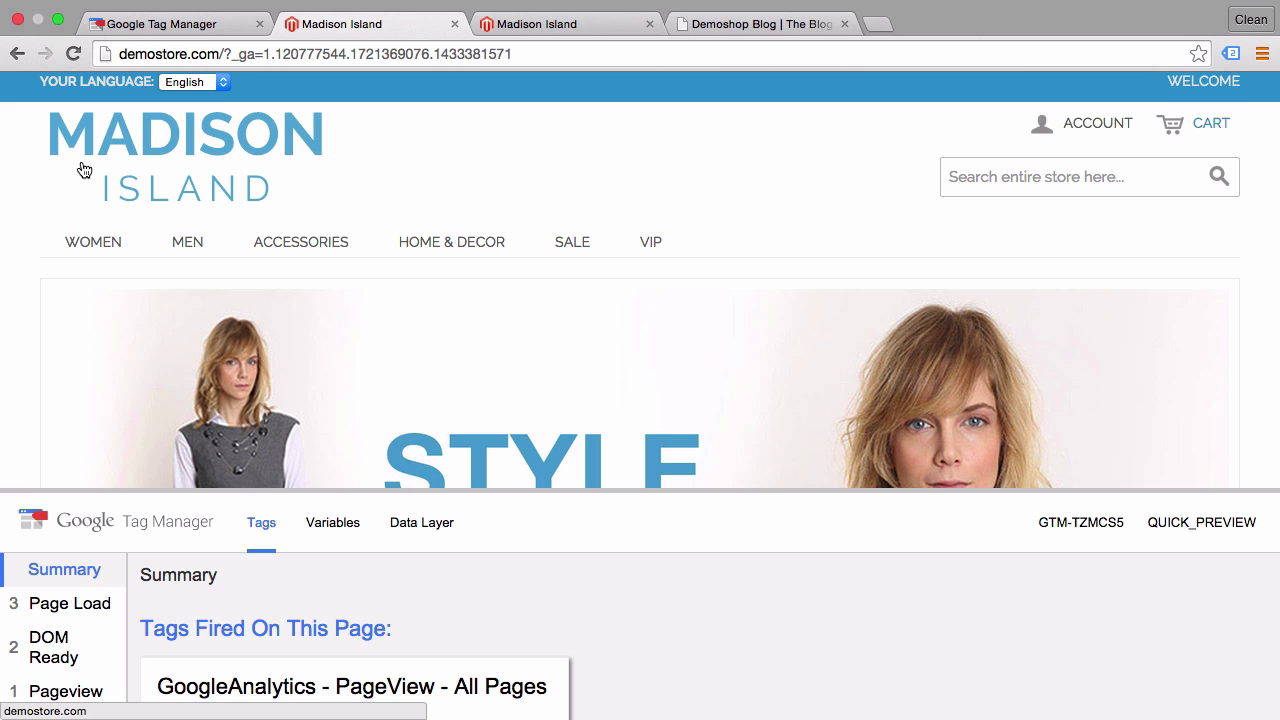
scroll(37, 197, "down", 20)
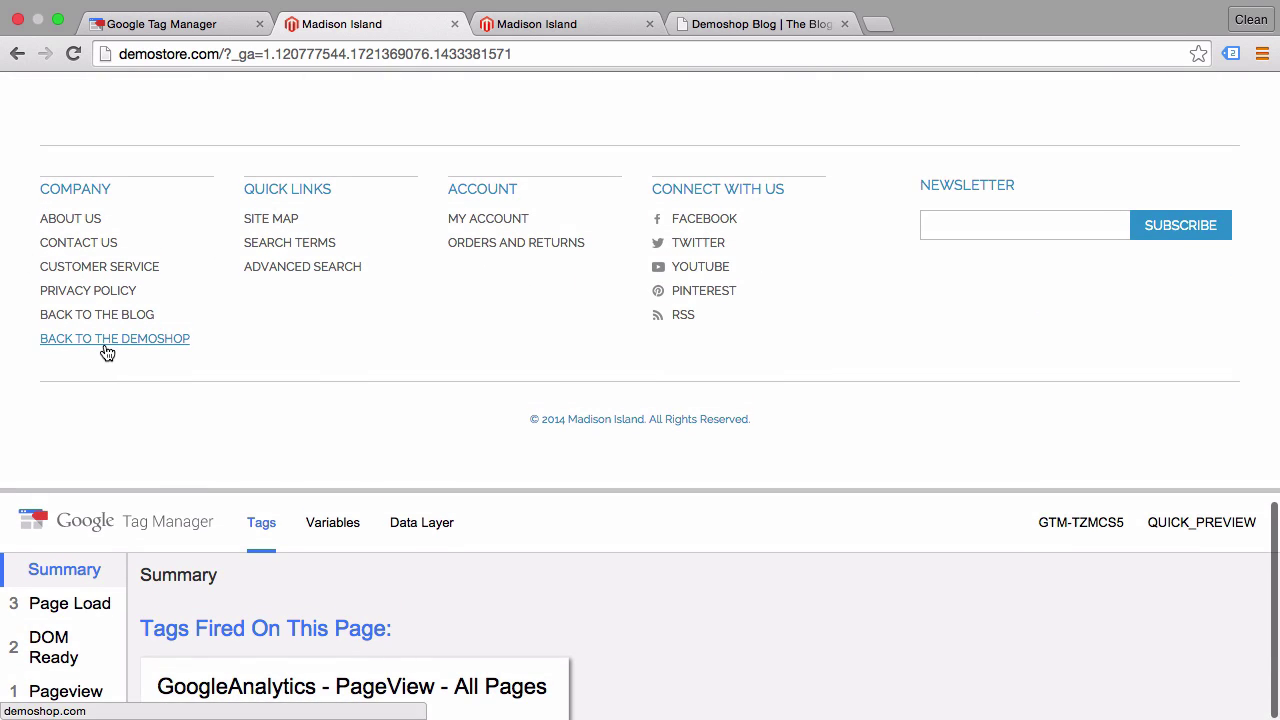
left_click(107, 340)
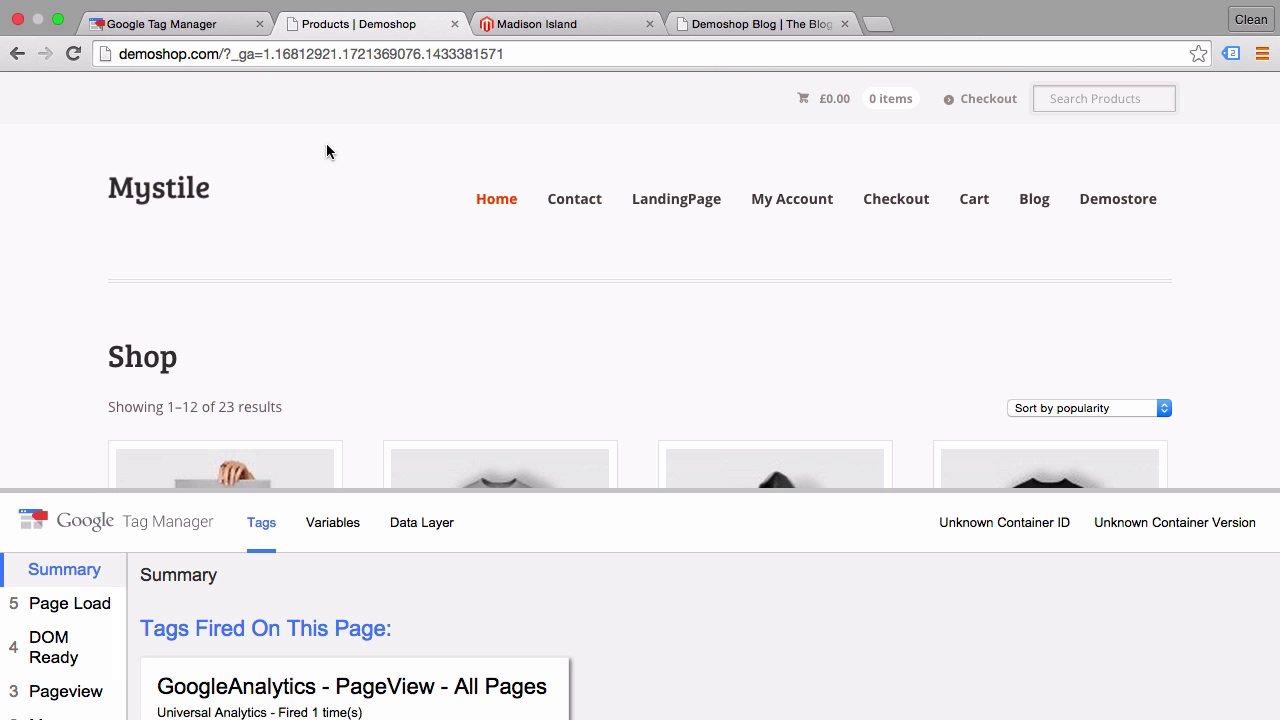
scroll(326, 143, "down", 2)
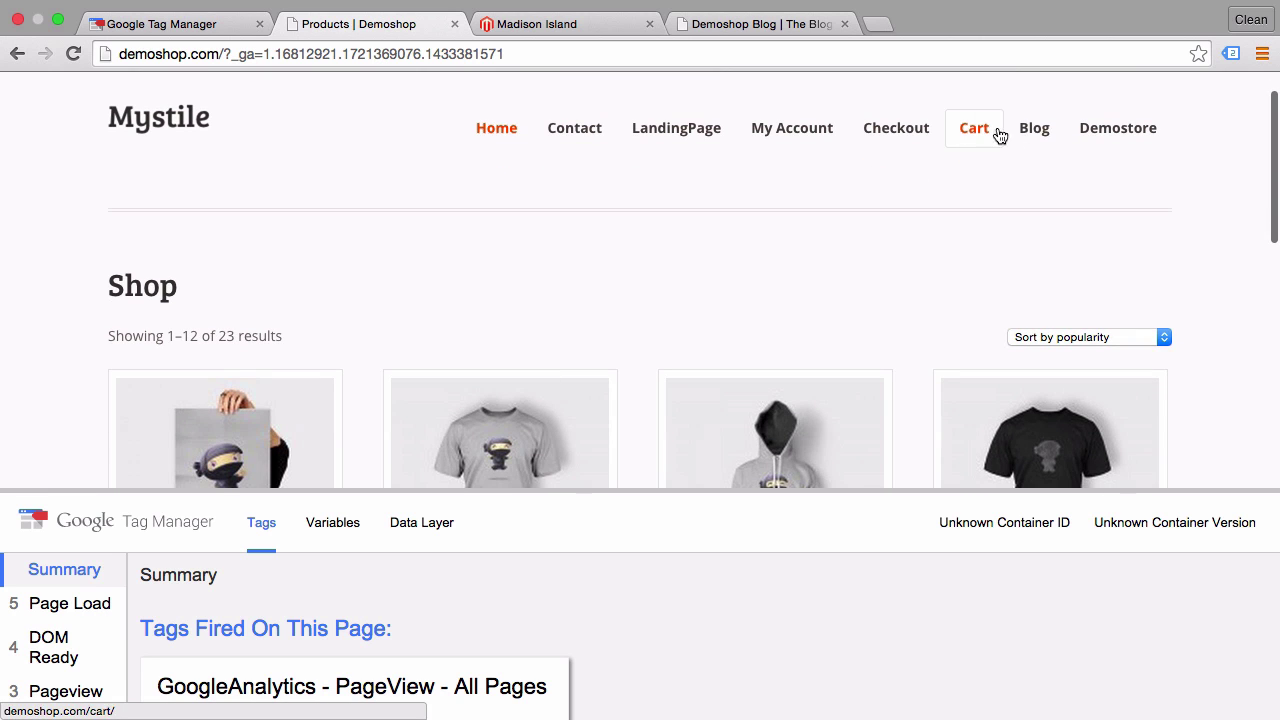
left_click(1030, 131)
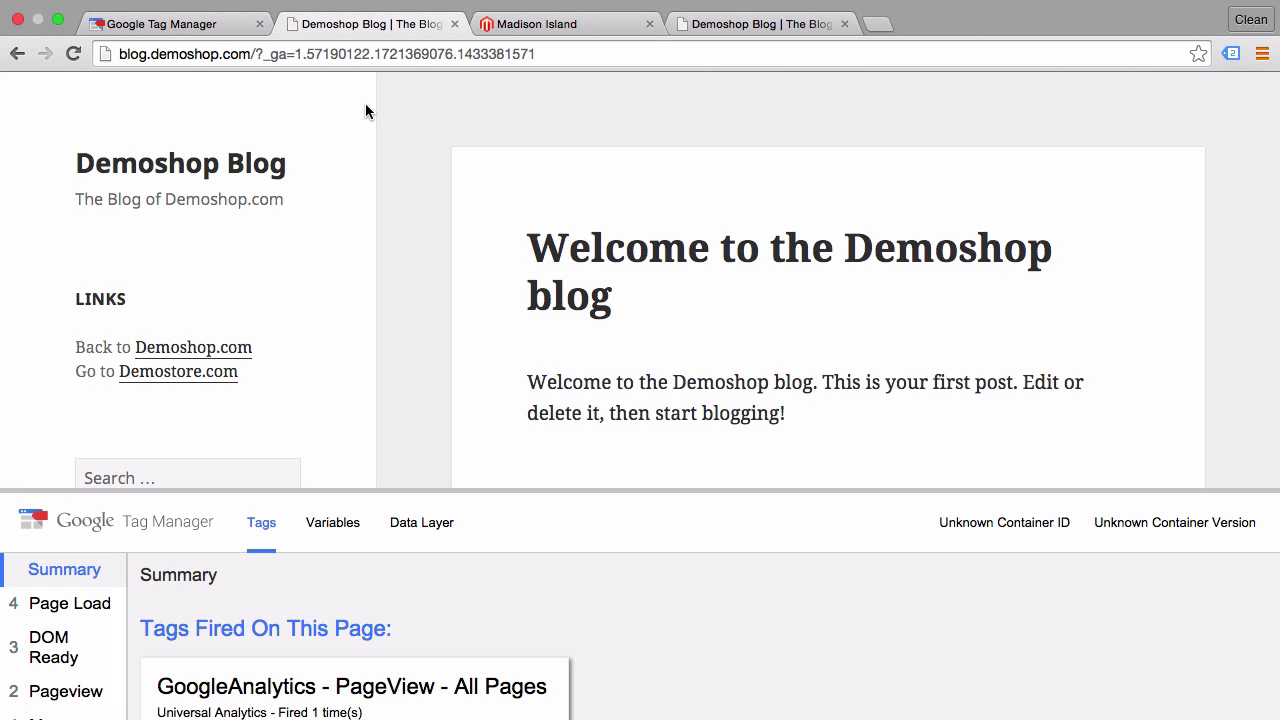
scroll(365, 110, "down", 10)
scroll(365, 104, "up", 10)
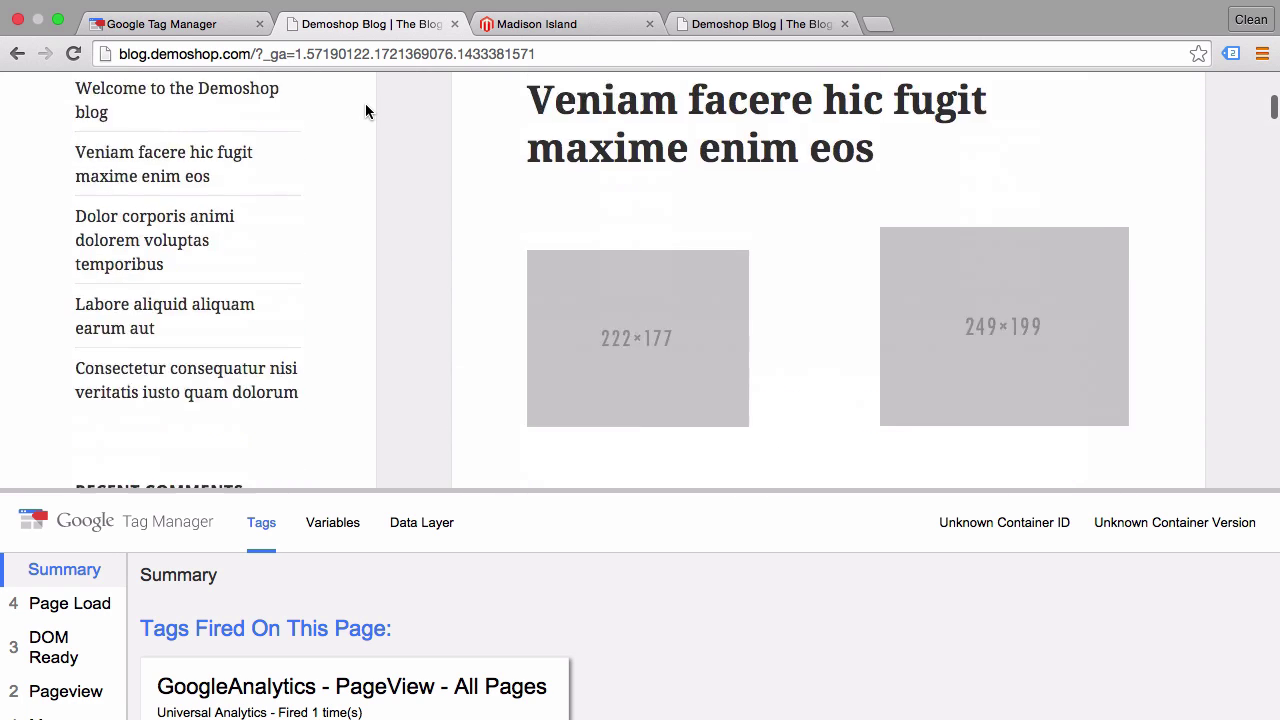
left_click(200, 374)
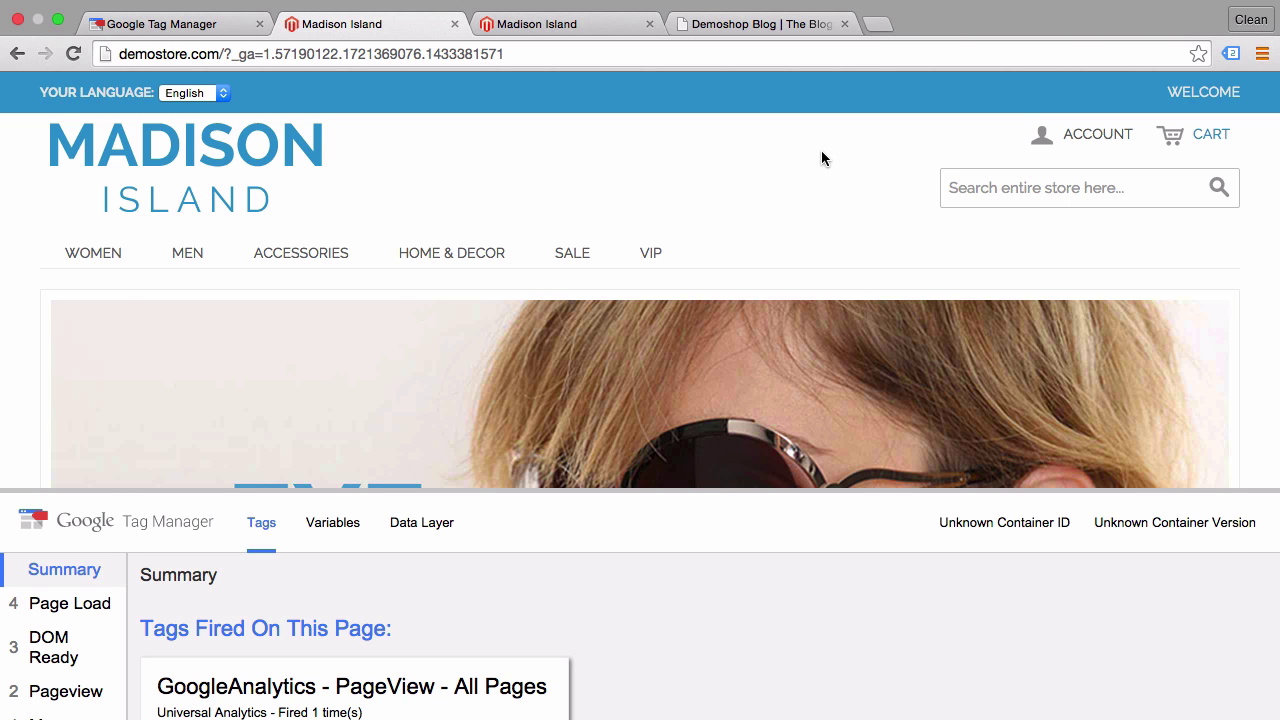
Publish the demoshop.com container live with Publish Now and dismiss the success dialog
left_click(167, 24)
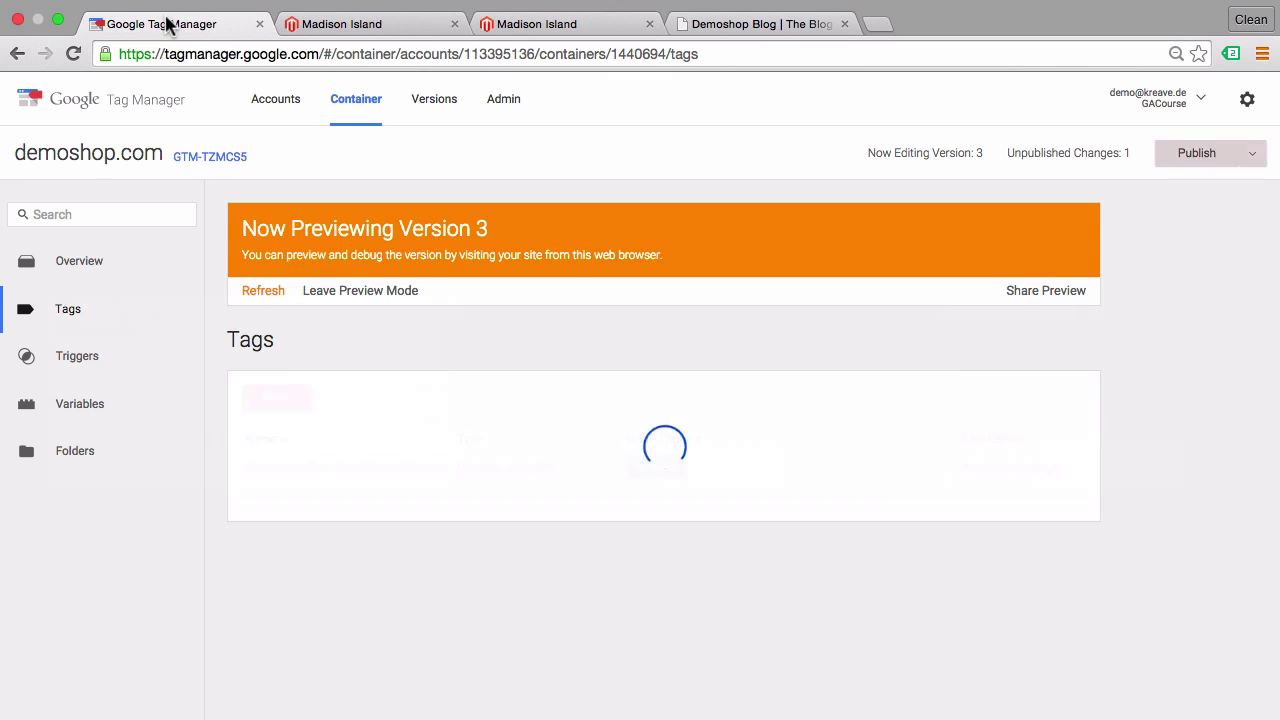
left_click(1214, 165)
left_click(429, 466)
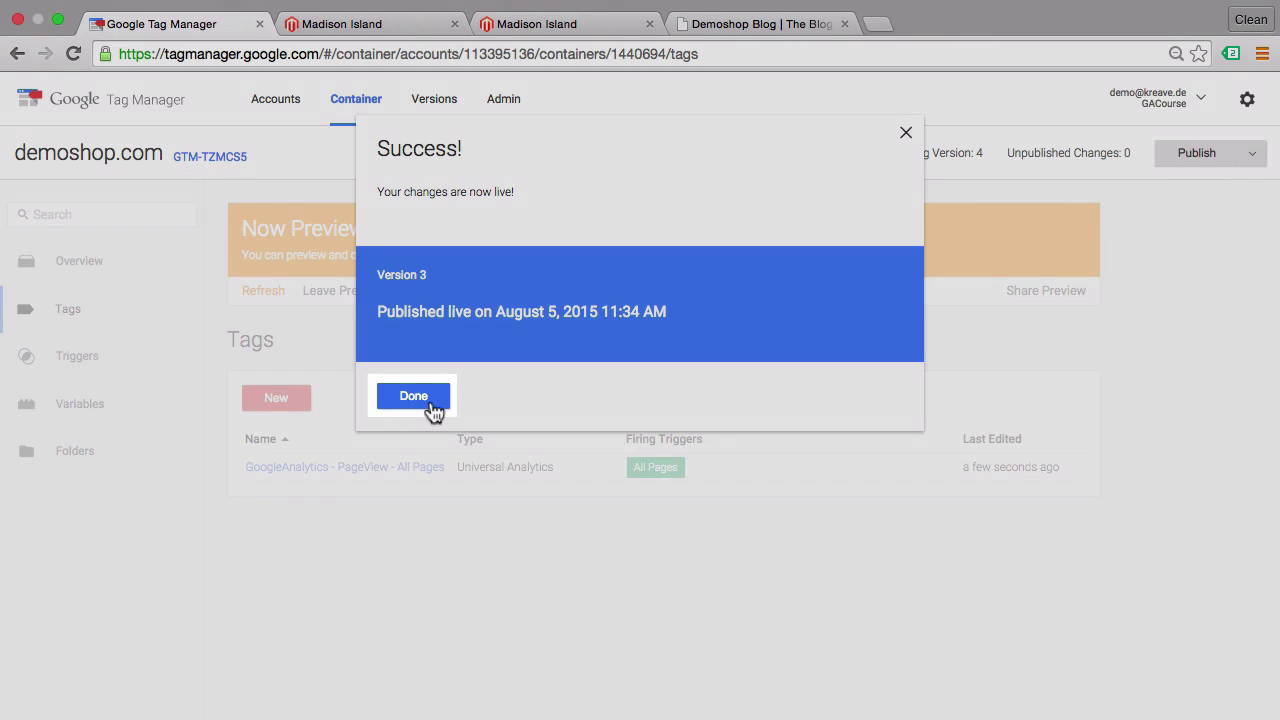
left_click(430, 406)
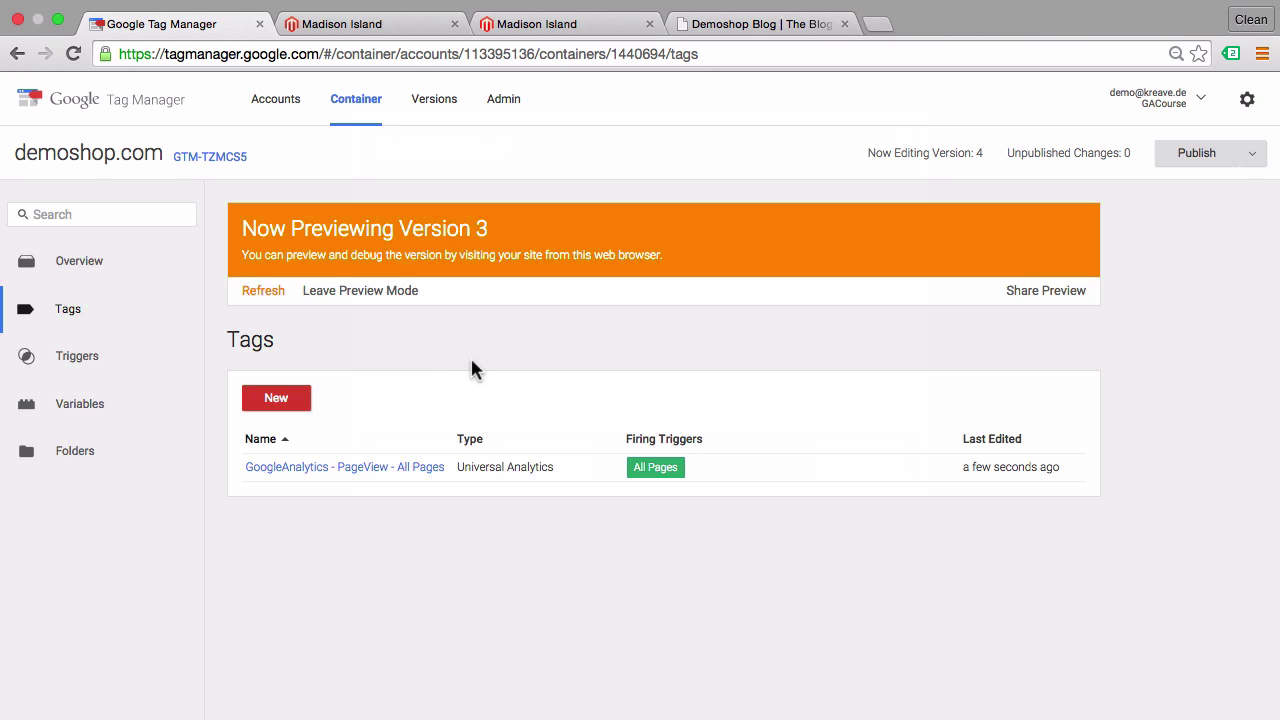